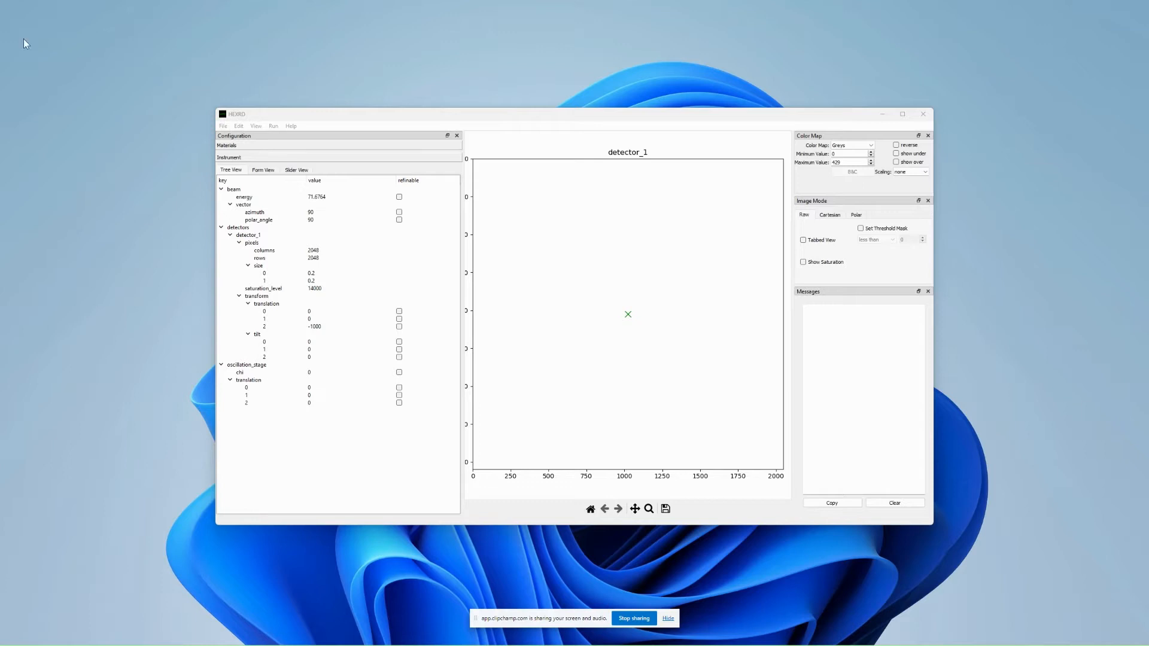
Open the LLNL Import Tool for importing detector images
{"action": "left_click", "coordinate": [507, 122]}
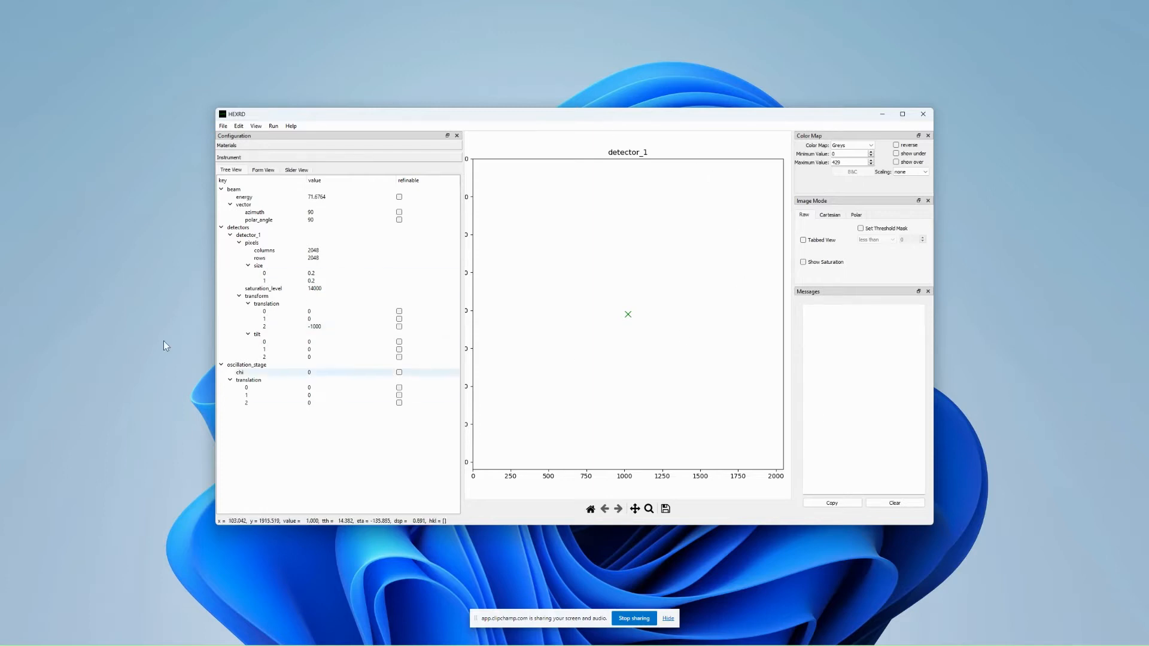
{"action": "left_click", "coordinate": [224, 126]}
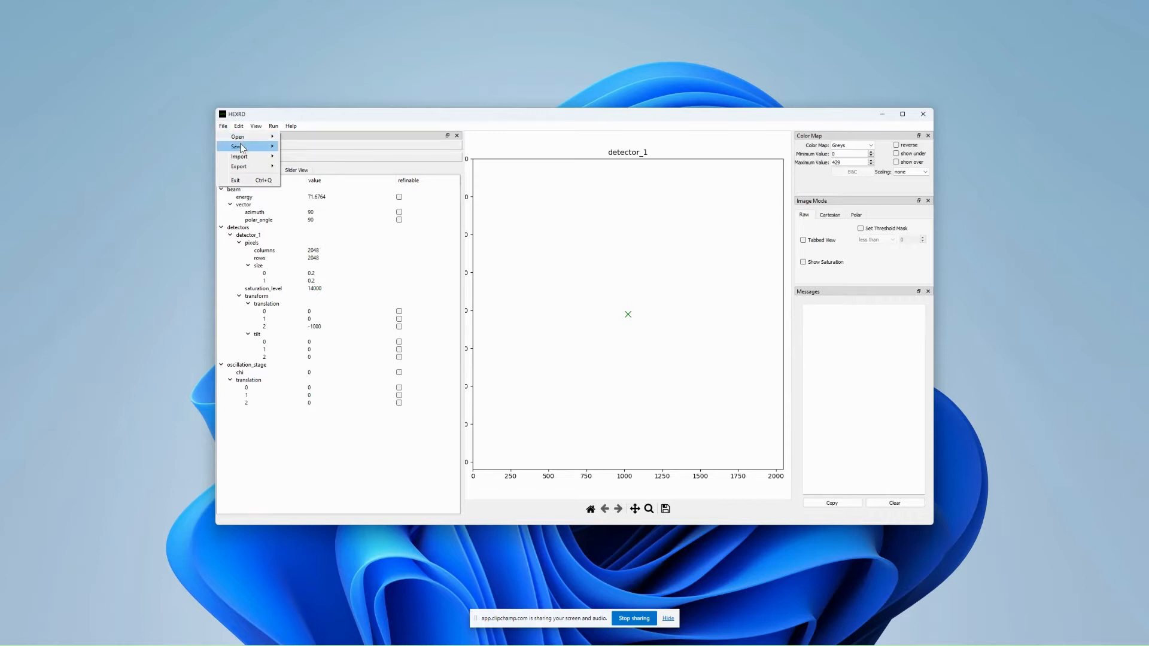
{"action": "mouse_move", "coordinate": [250, 160]}
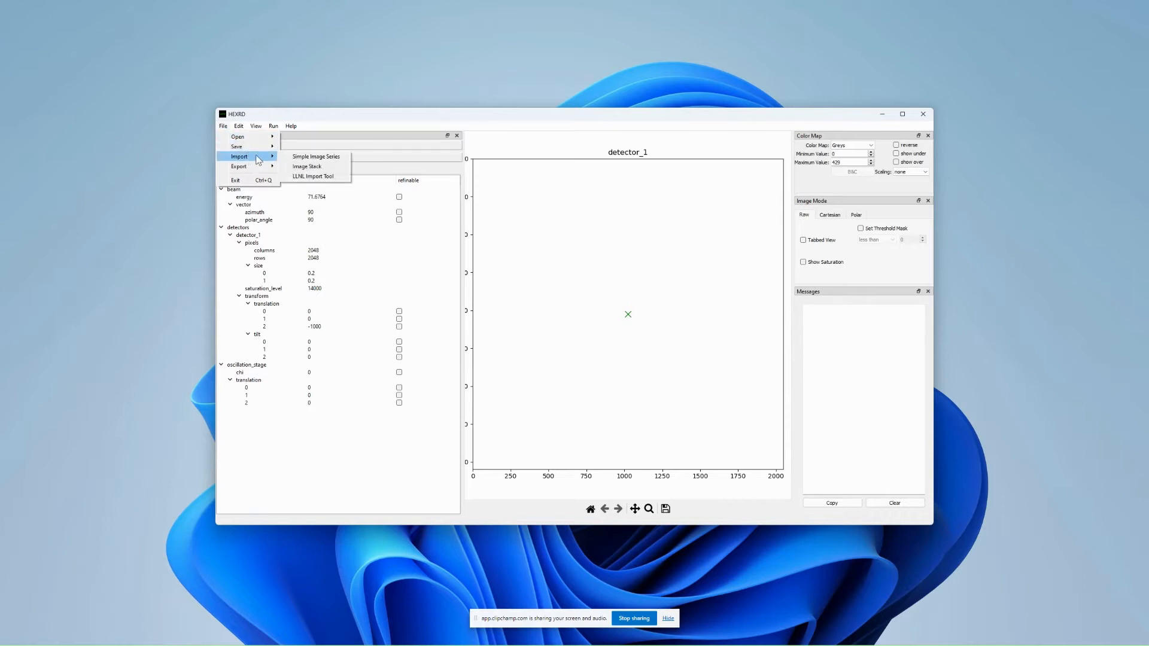
{"action": "left_click", "coordinate": [343, 177]}
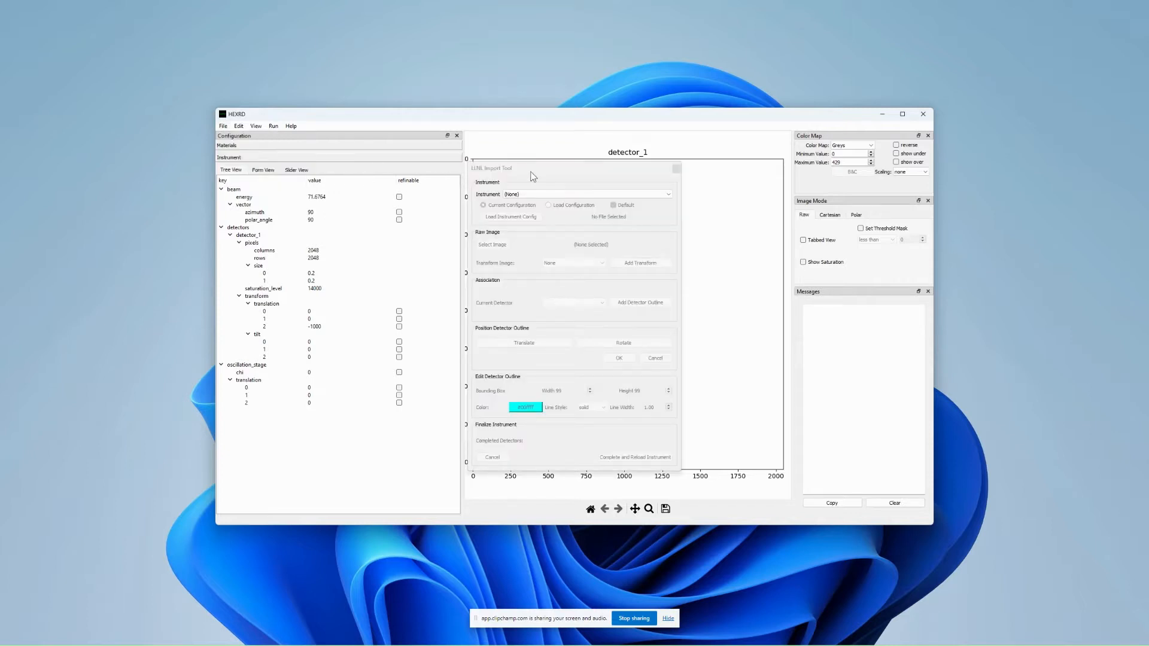
Dock the LLNL Import Tool as a tab alongside the Configuration panel and maximize the application window
{"action": "left_click", "coordinate": [551, 170]}
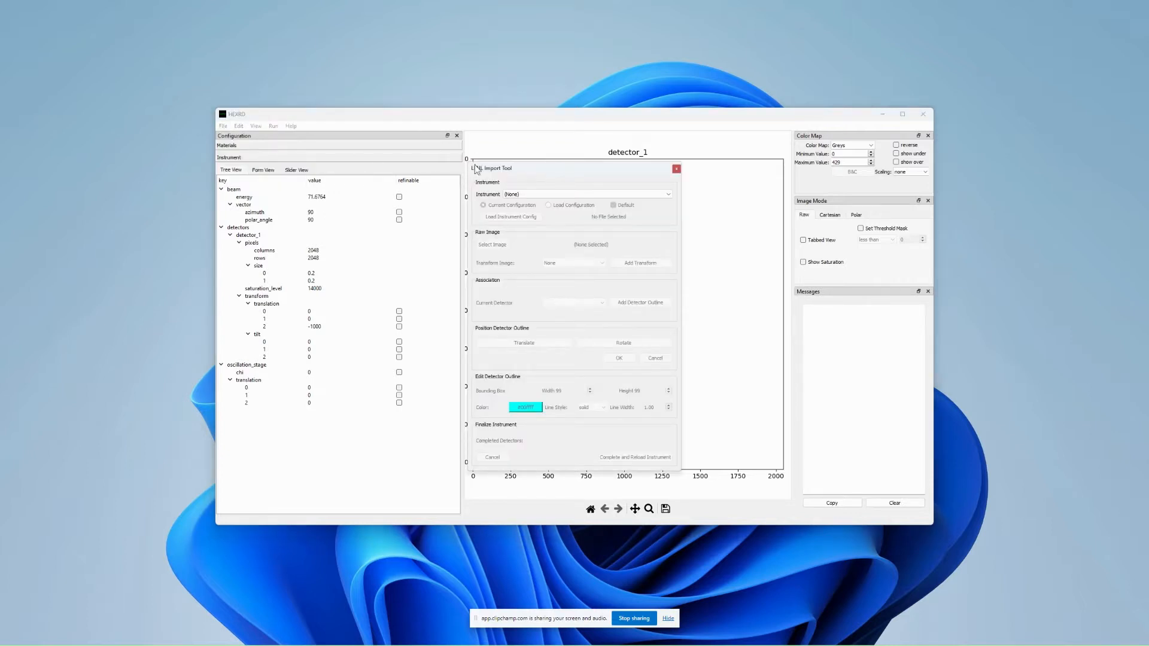
{"action": "left_click_drag", "start_coordinate": [577, 170], "coordinate": [597, 170]}
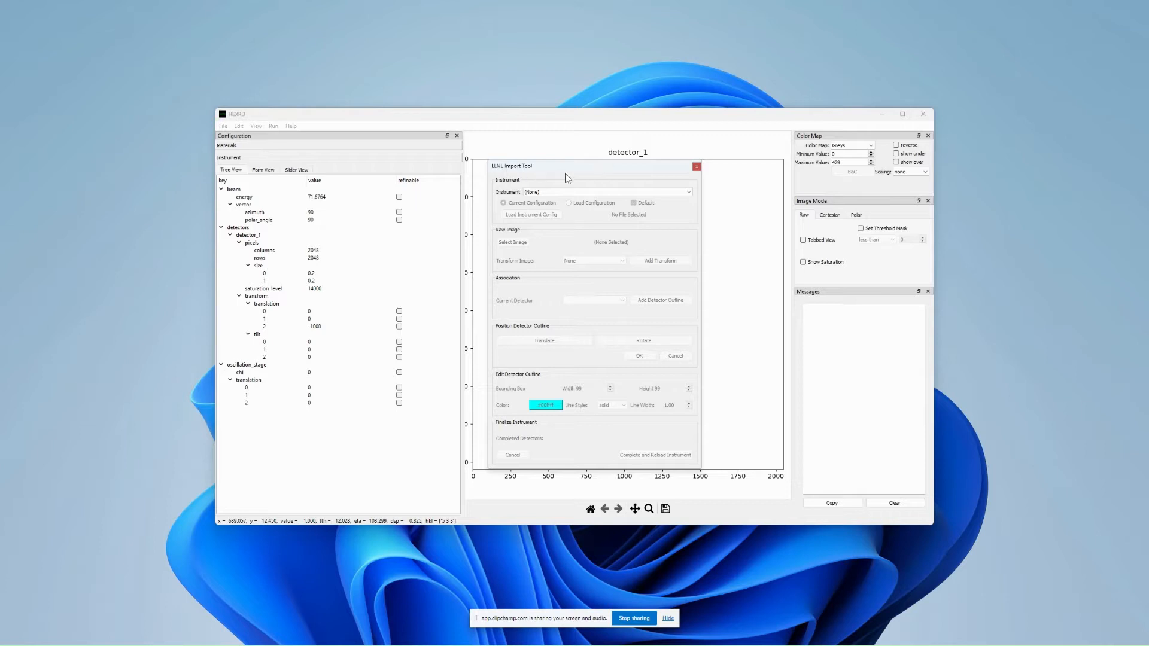
{"action": "left_click_drag", "start_coordinate": [586, 171], "coordinate": [268, 226]}
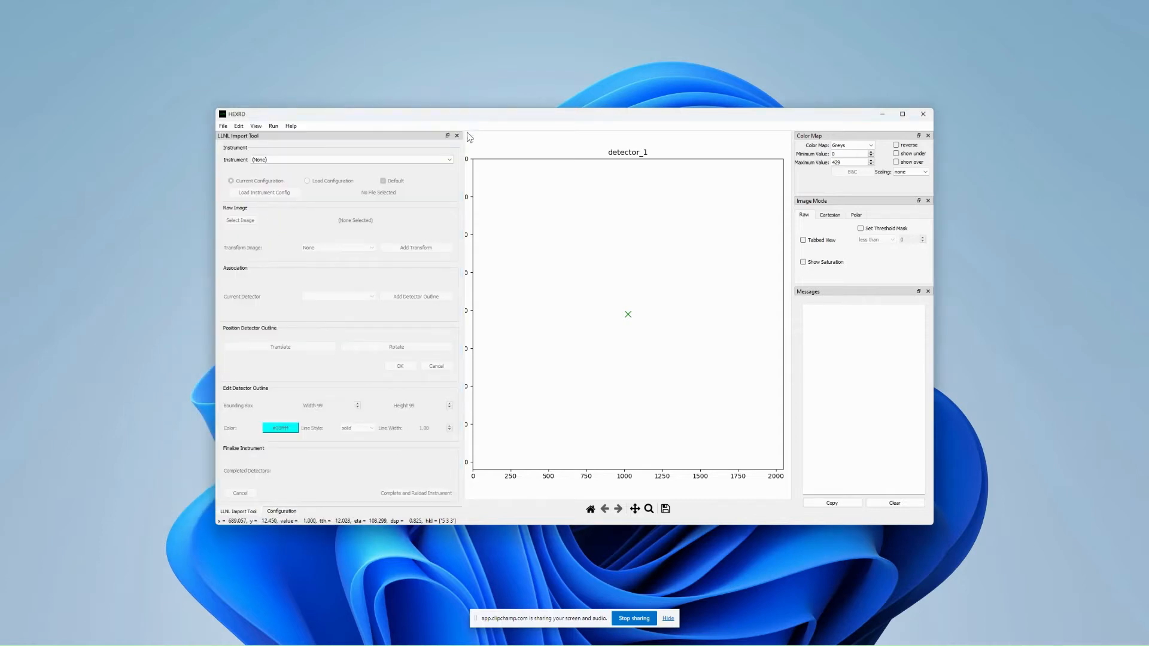
{"action": "left_click", "coordinate": [447, 136]}
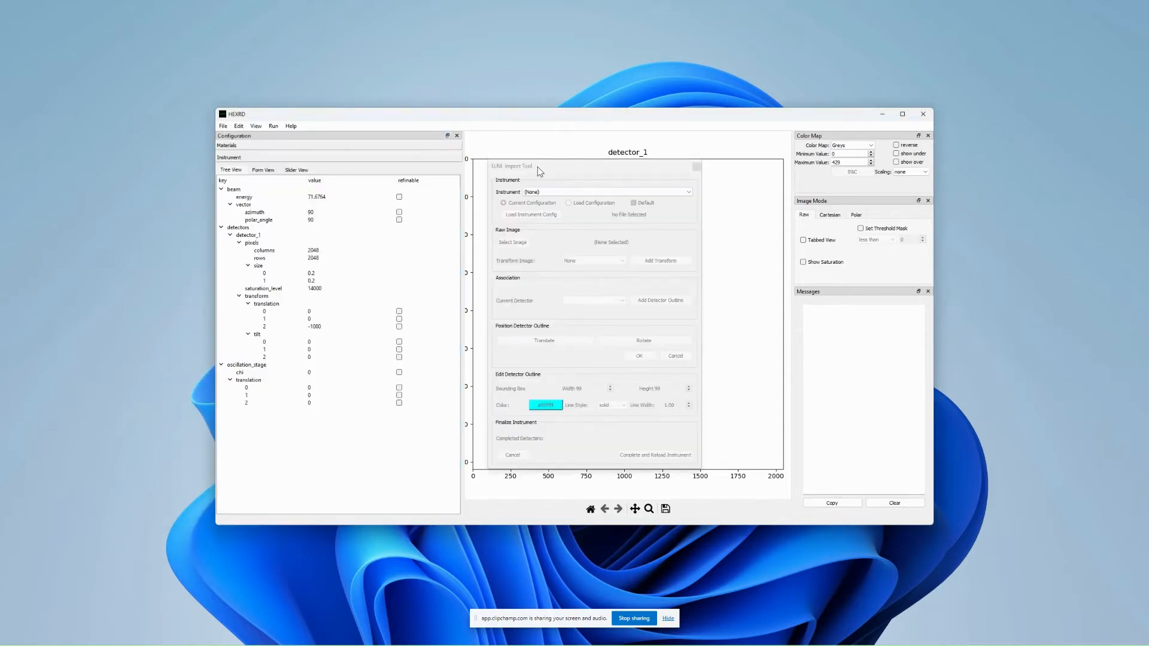
{"action": "left_click_drag", "start_coordinate": [541, 168], "coordinate": [351, 229]}
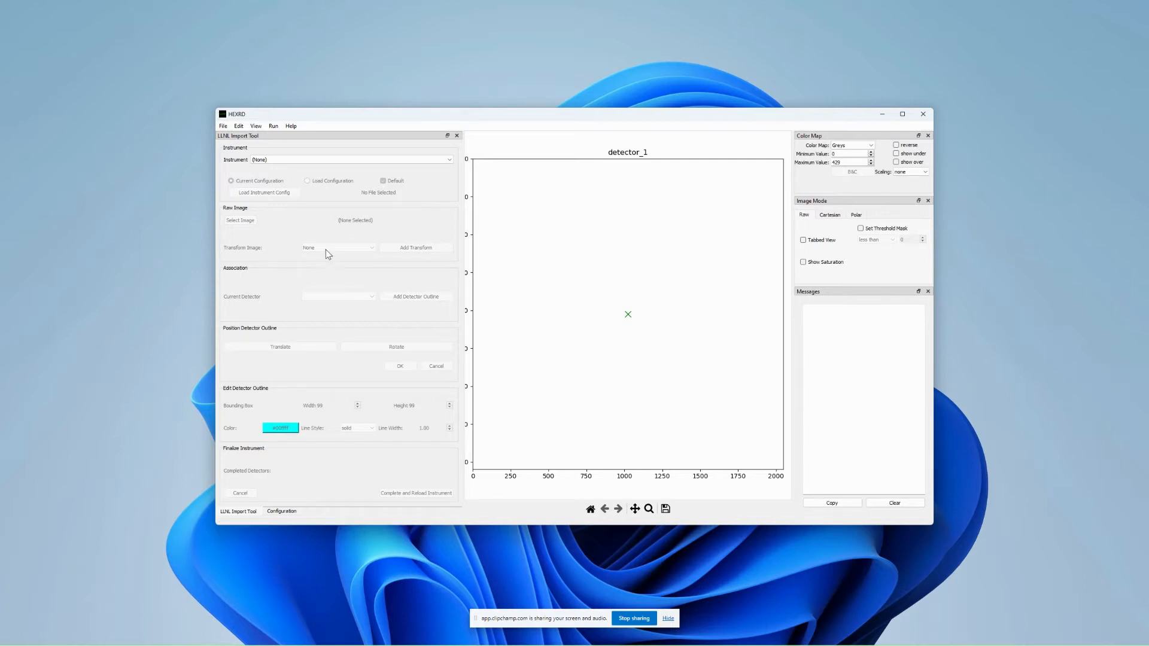
{"action": "double_click", "coordinate": [505, 118]}
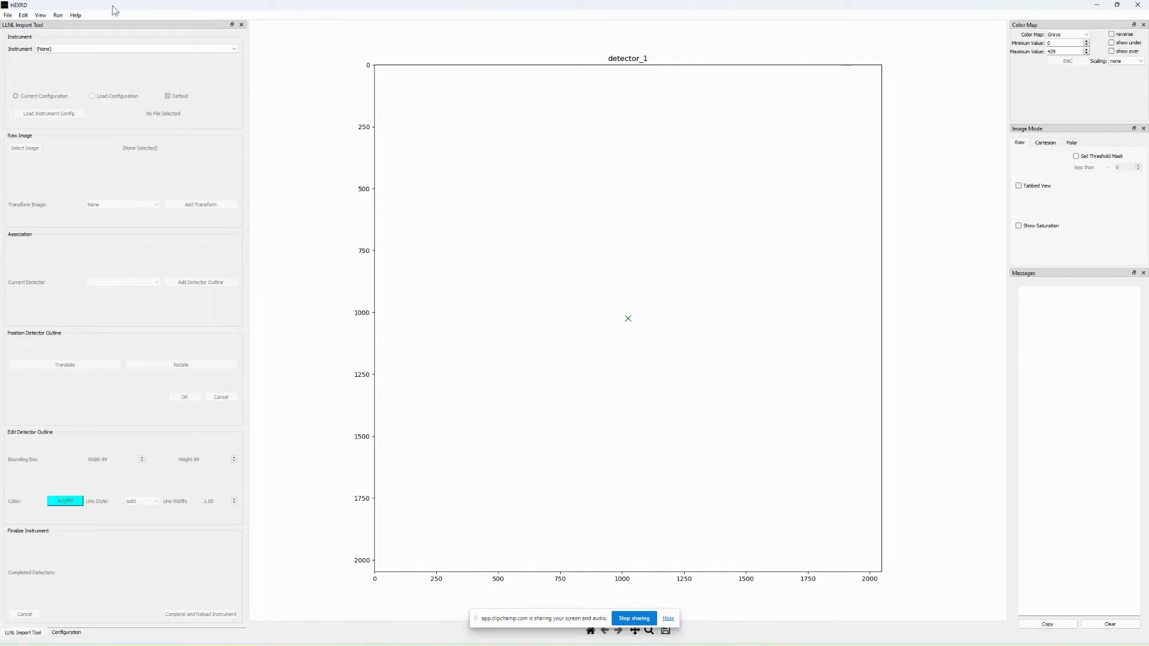
Set the import instrument to TARDIS and choose Load Configuration with the Default option enabled
{"action": "left_click", "coordinate": [228, 51]}
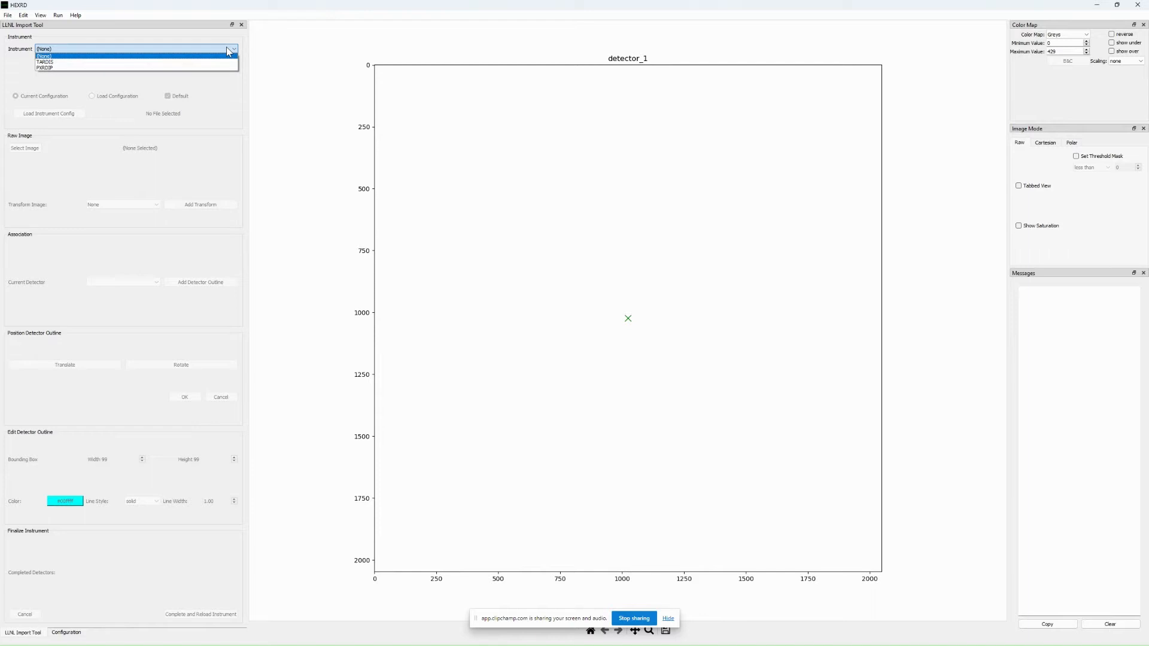
{"action": "left_click", "coordinate": [208, 61]}
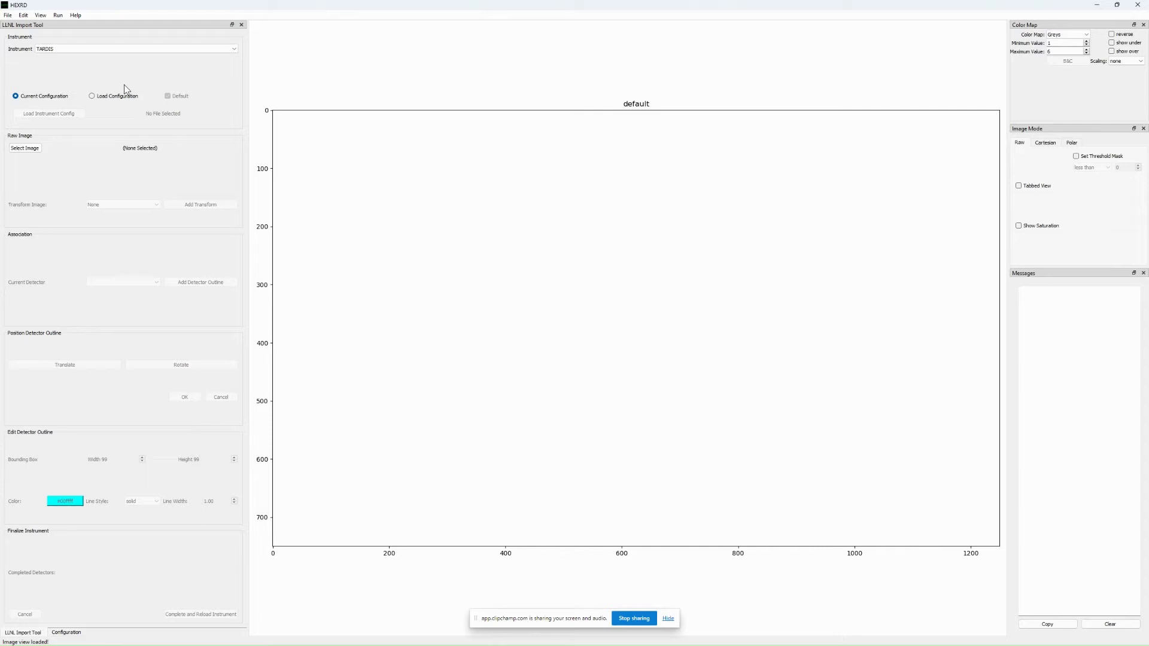
{"action": "left_click", "coordinate": [92, 96]}
{"action": "left_click", "coordinate": [16, 97]}
{"action": "left_click", "coordinate": [92, 96]}
{"action": "left_click", "coordinate": [168, 97]}
{"action": "left_click", "coordinate": [169, 96]}
Select TD_TC090-239_TARDIS_IMAGE-PLATE-2_SCAN-A_IMAGE-PLATE-HDR_N171221-003-999.h5 from the N171221-003_ABX folder as the raw image
{"action": "left_click", "coordinate": [27, 149]}
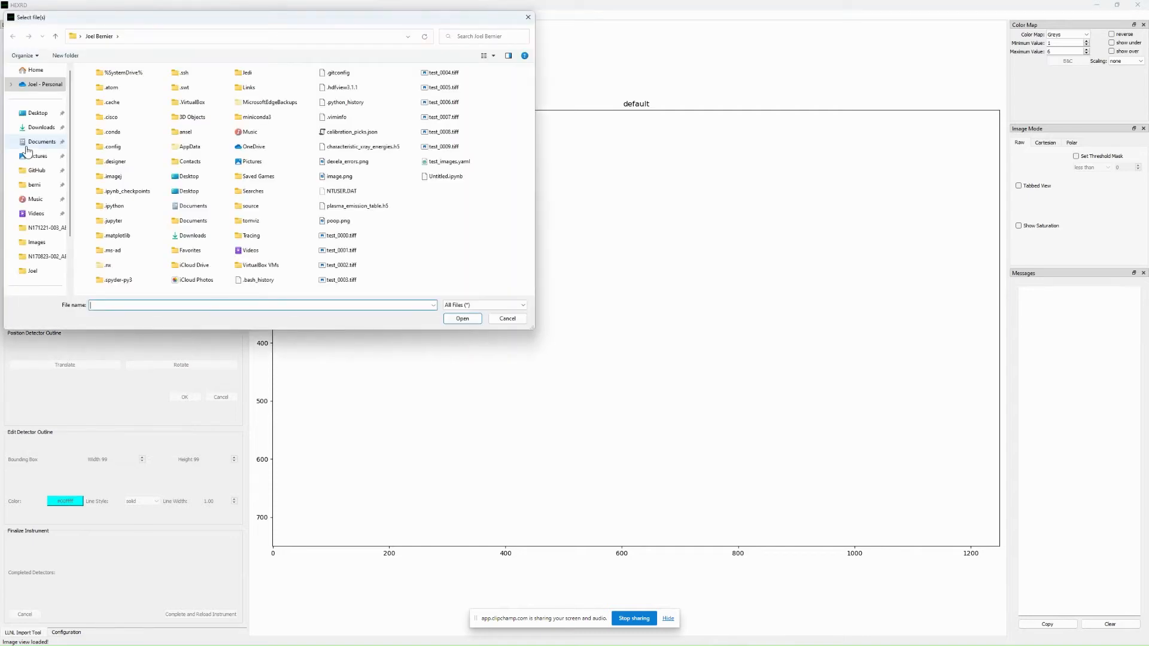
{"action": "left_click", "coordinate": [52, 230]}
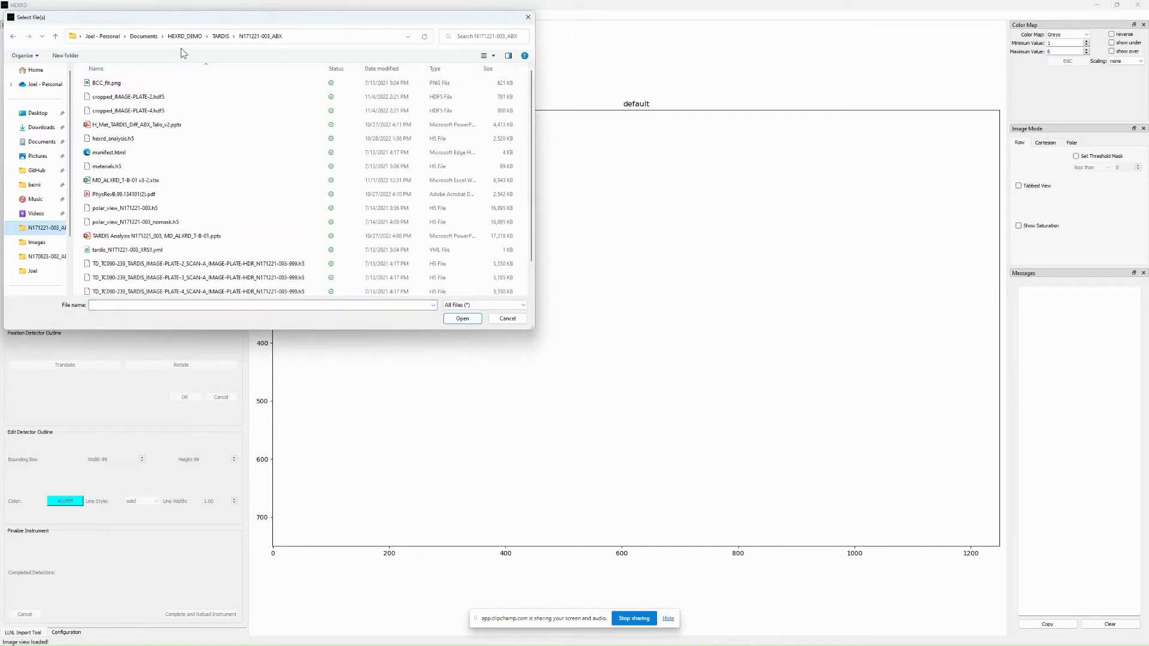
{"action": "left_click_drag", "start_coordinate": [190, 18], "coordinate": [574, 182]}
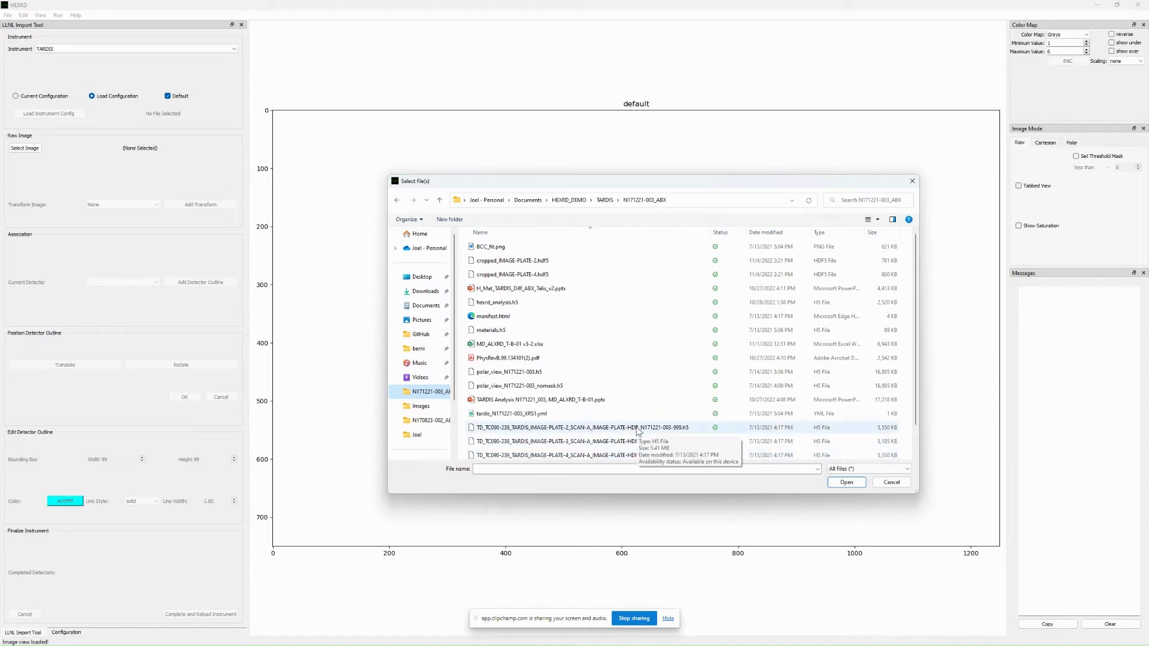
{"action": "left_click", "coordinate": [680, 428]}
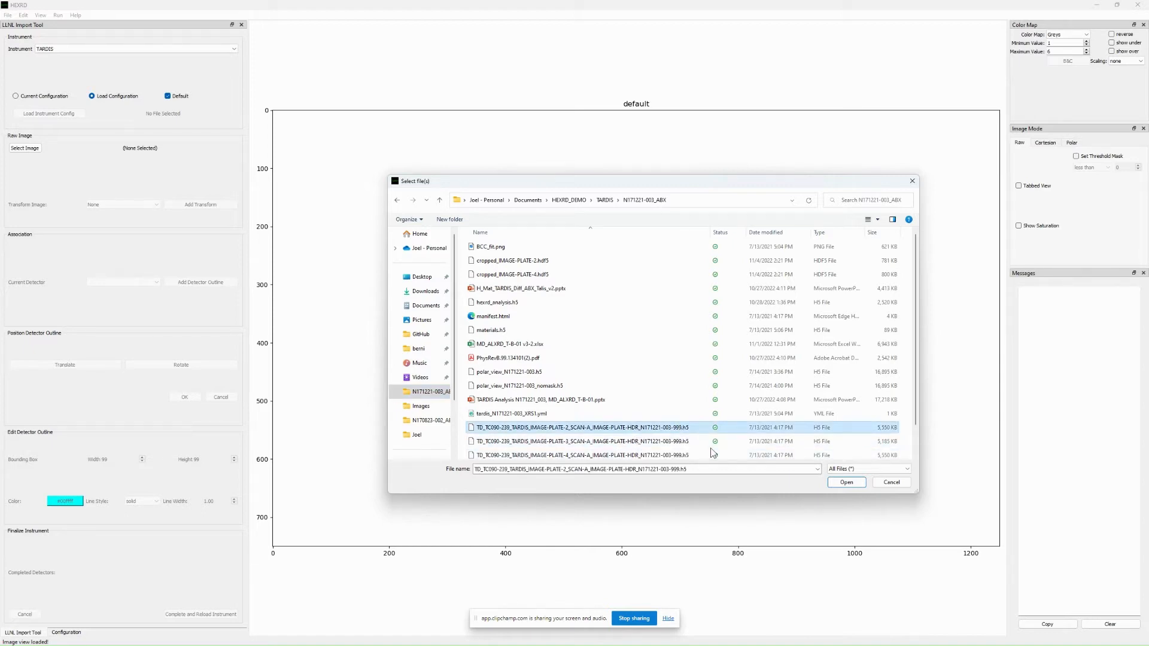
{"action": "left_click", "coordinate": [844, 481]}
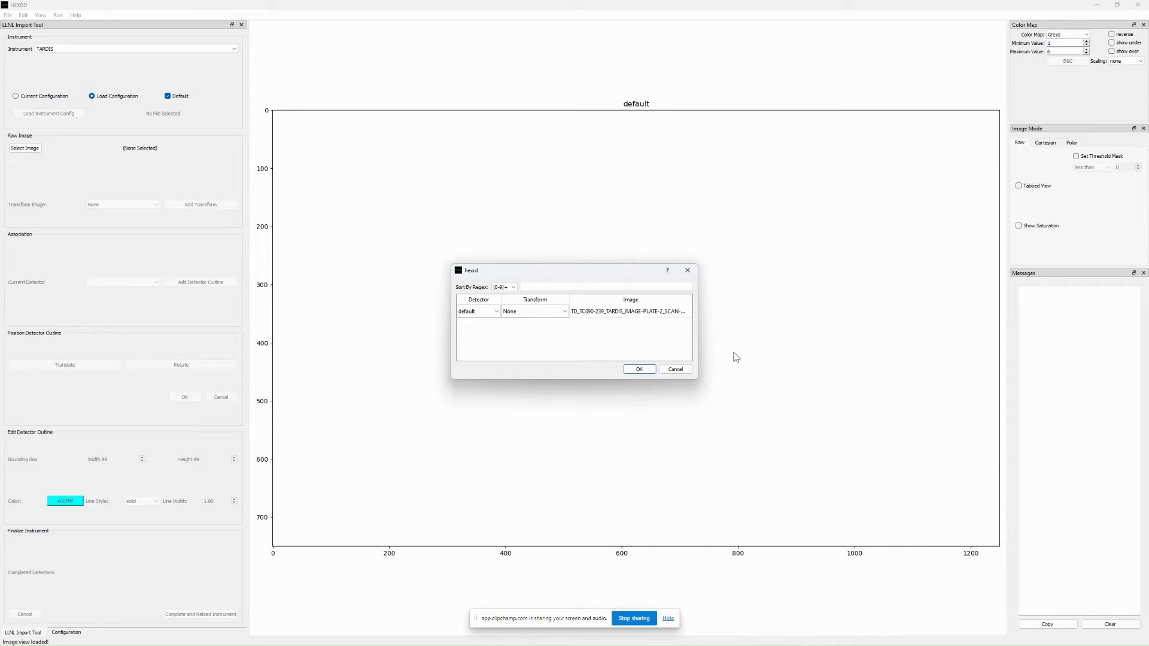
Widen the image assignment dialog, review the transform options, and accept the default detector with transform None
{"action": "left_click_drag", "start_coordinate": [698, 315], "coordinate": [781, 315]}
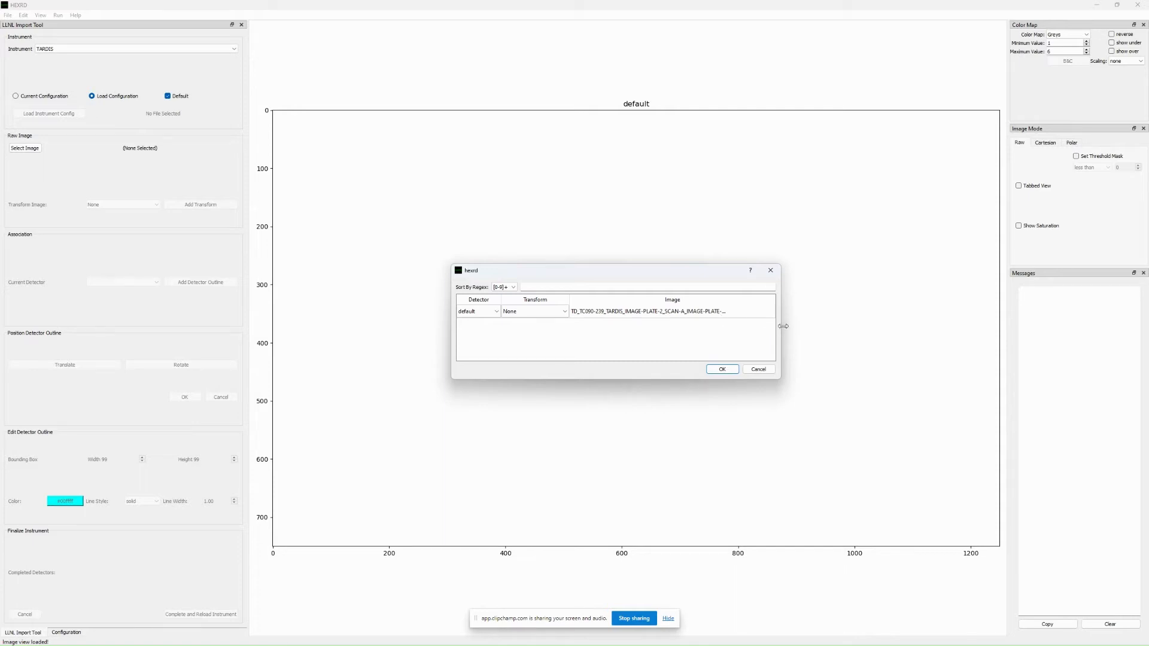
{"action": "left_click_drag", "start_coordinate": [780, 328], "coordinate": [900, 329]}
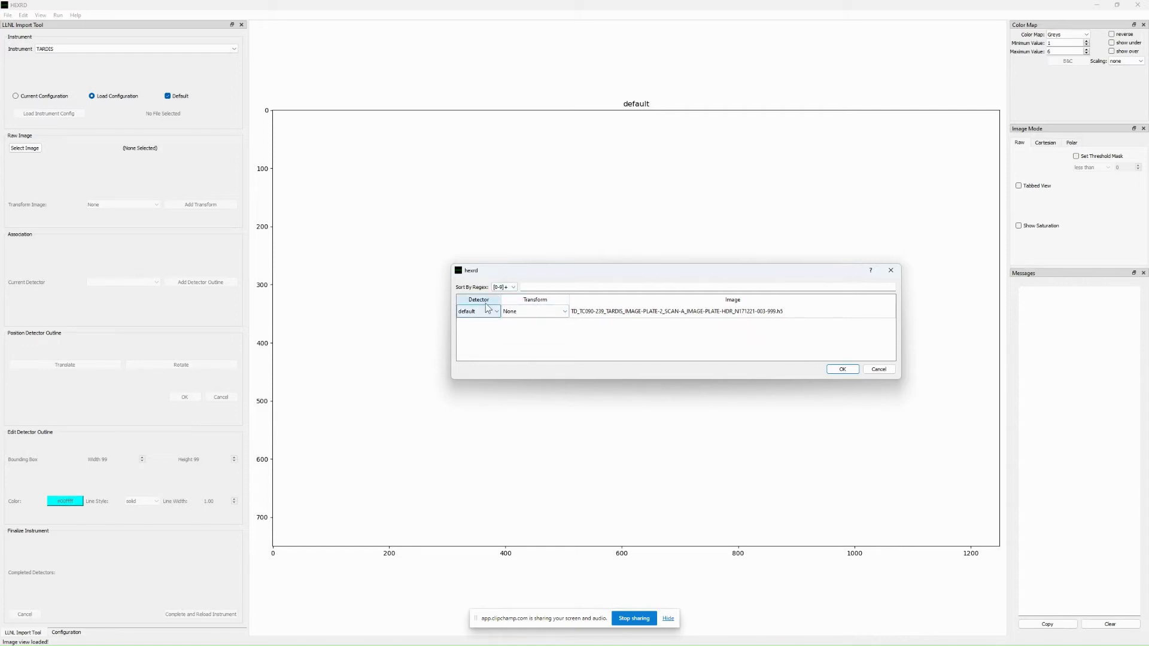
{"action": "left_click", "coordinate": [565, 311]}
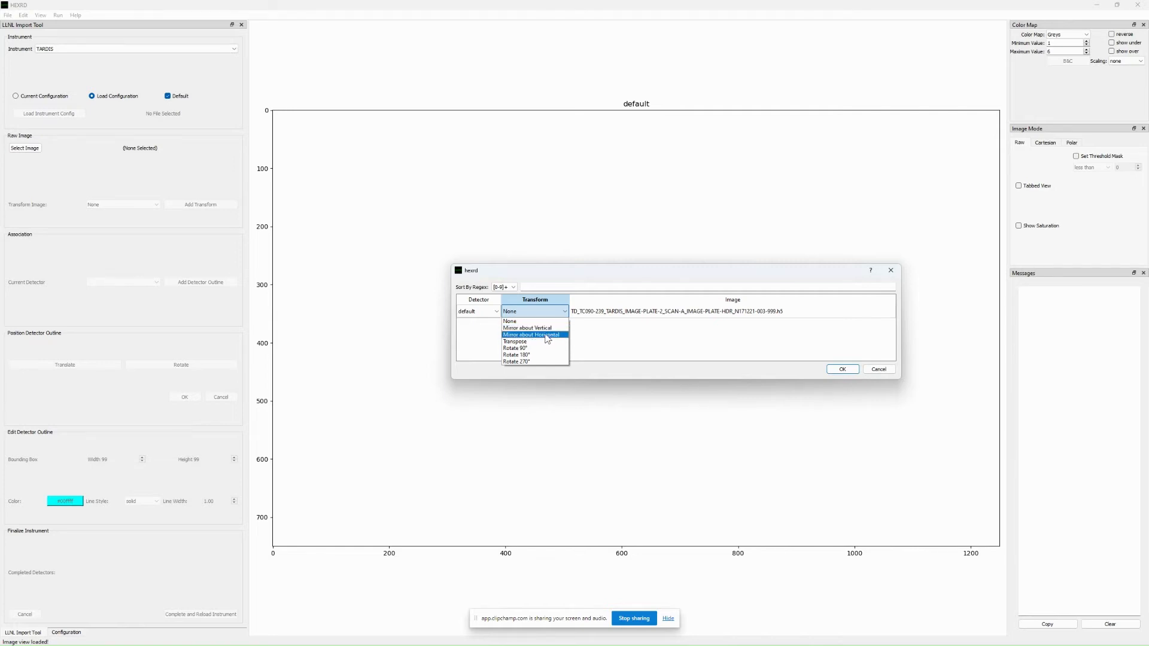
{"action": "left_click", "coordinate": [527, 270]}
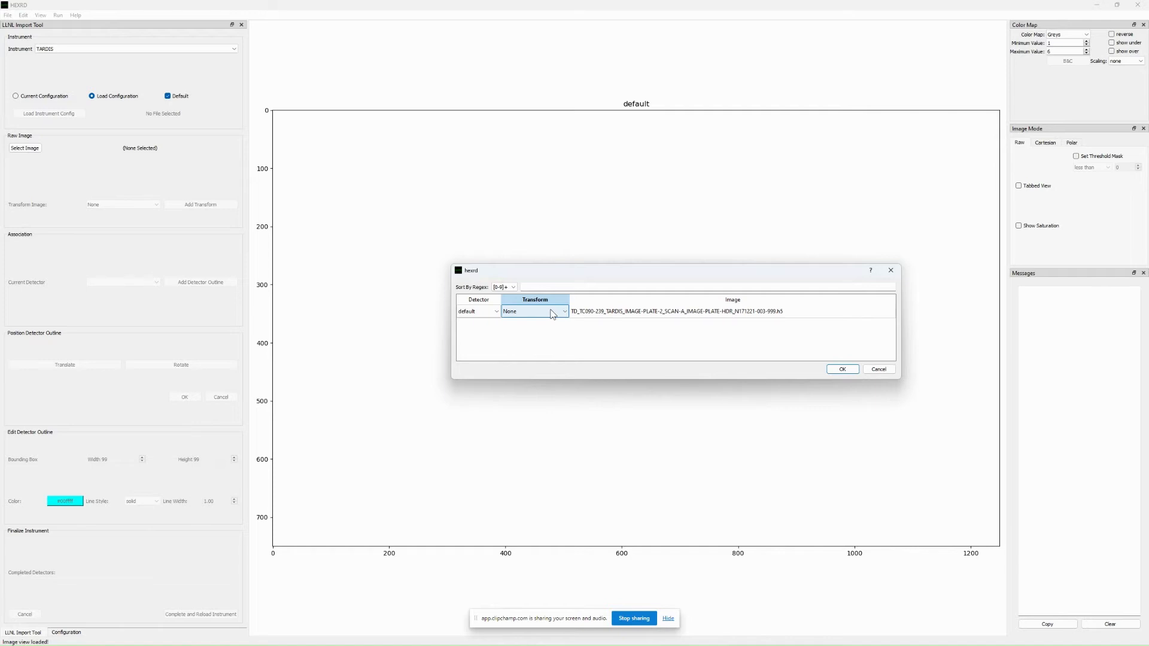
{"action": "left_click", "coordinate": [843, 369]}
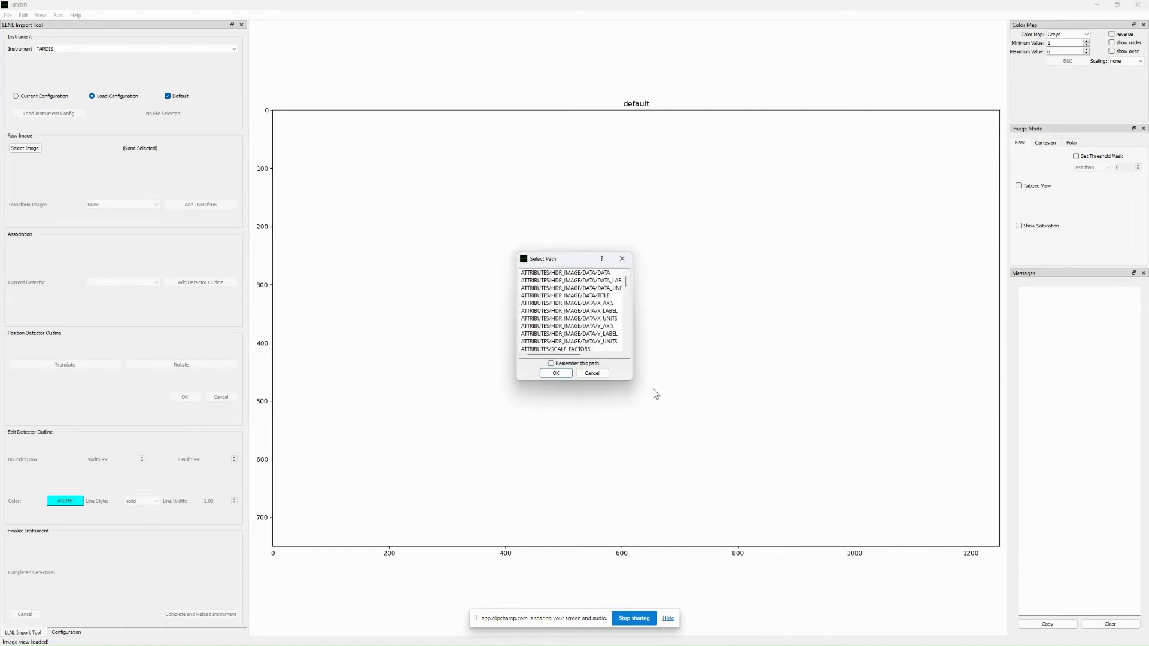
Load the image from the path ATTRIBUTES/HDR_IMAGE/DATA/DATA with the option to remember this path enabled
{"action": "left_click_drag", "start_coordinate": [636, 385], "coordinate": [778, 534]}
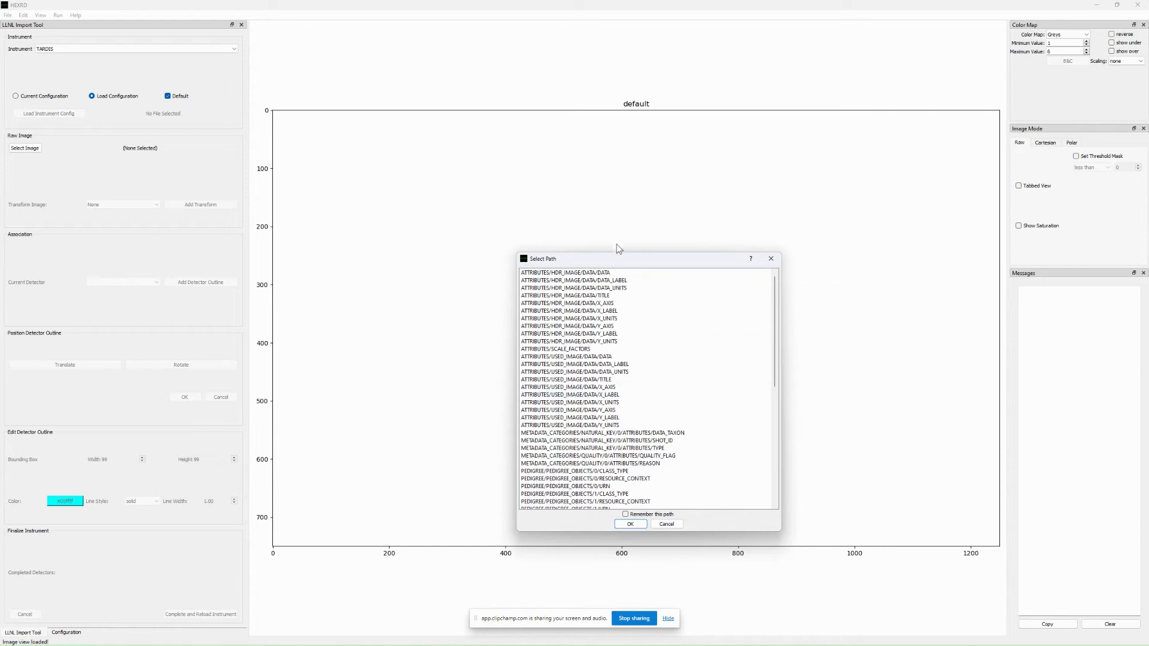
{"action": "left_click_drag", "start_coordinate": [632, 262], "coordinate": [616, 157]}
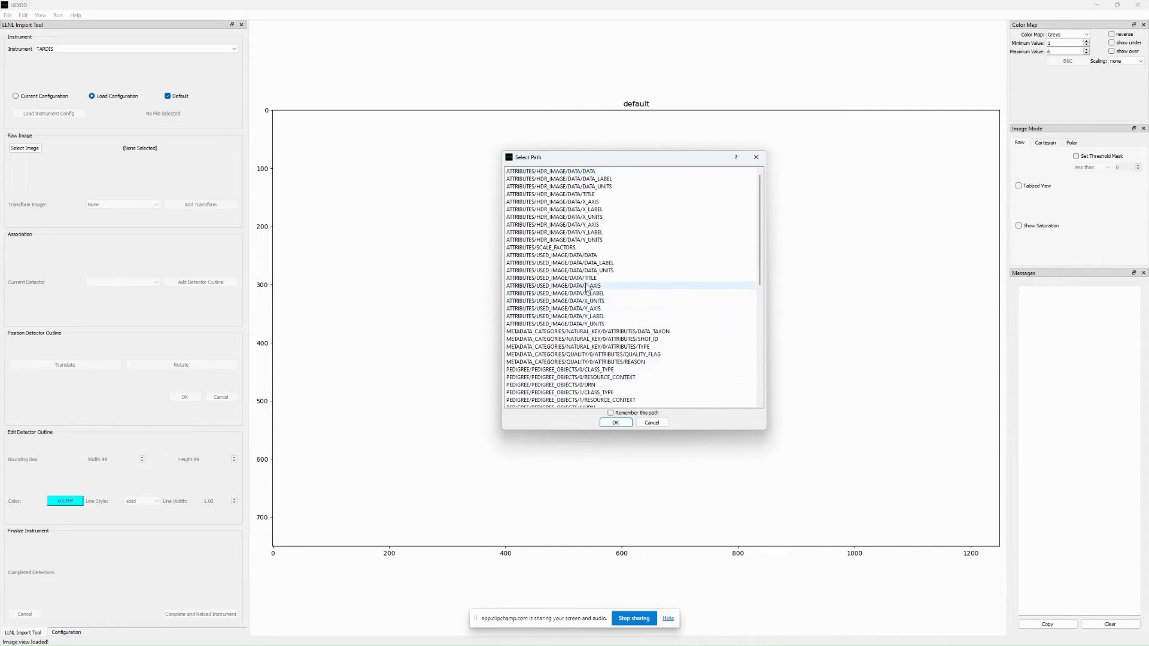
{"action": "scroll", "coordinate": [574, 223], "scroll_direction": "down", "scroll_amount": 11}
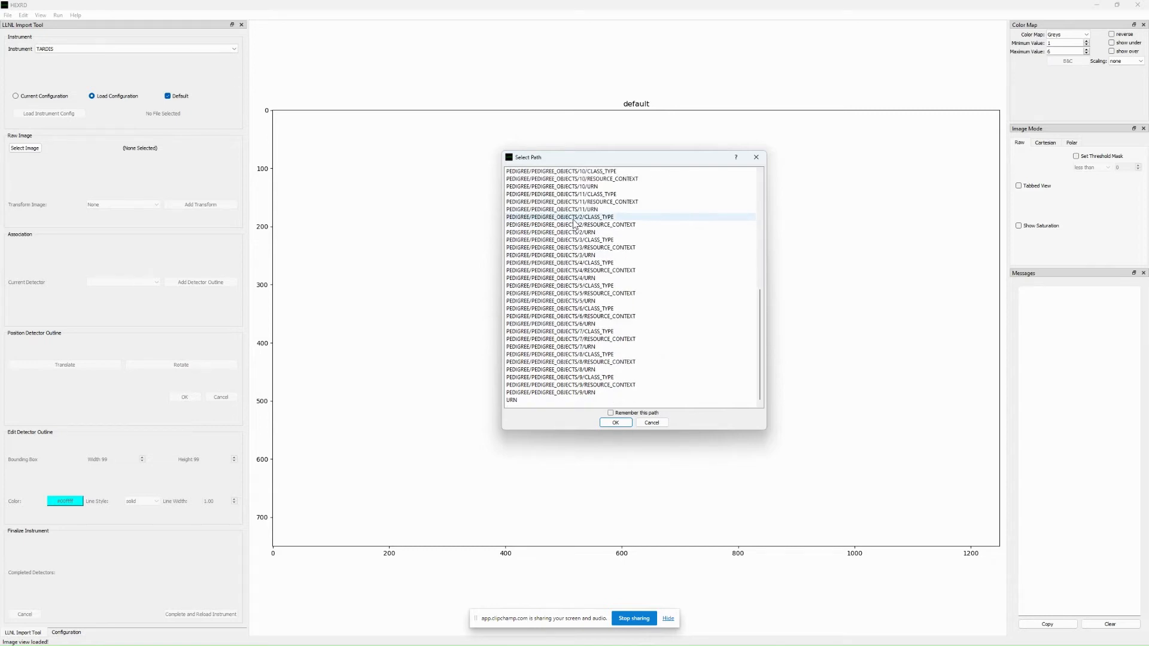
{"action": "scroll", "coordinate": [573, 223], "scroll_direction": "up", "scroll_amount": 11}
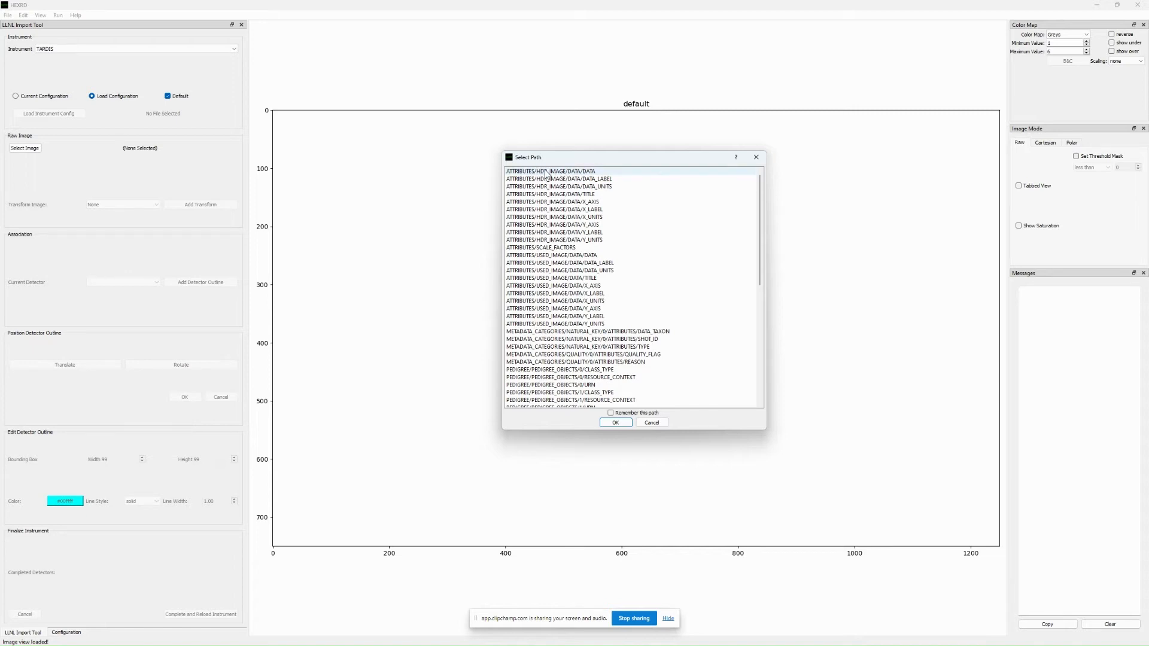
{"action": "left_click", "coordinate": [592, 172]}
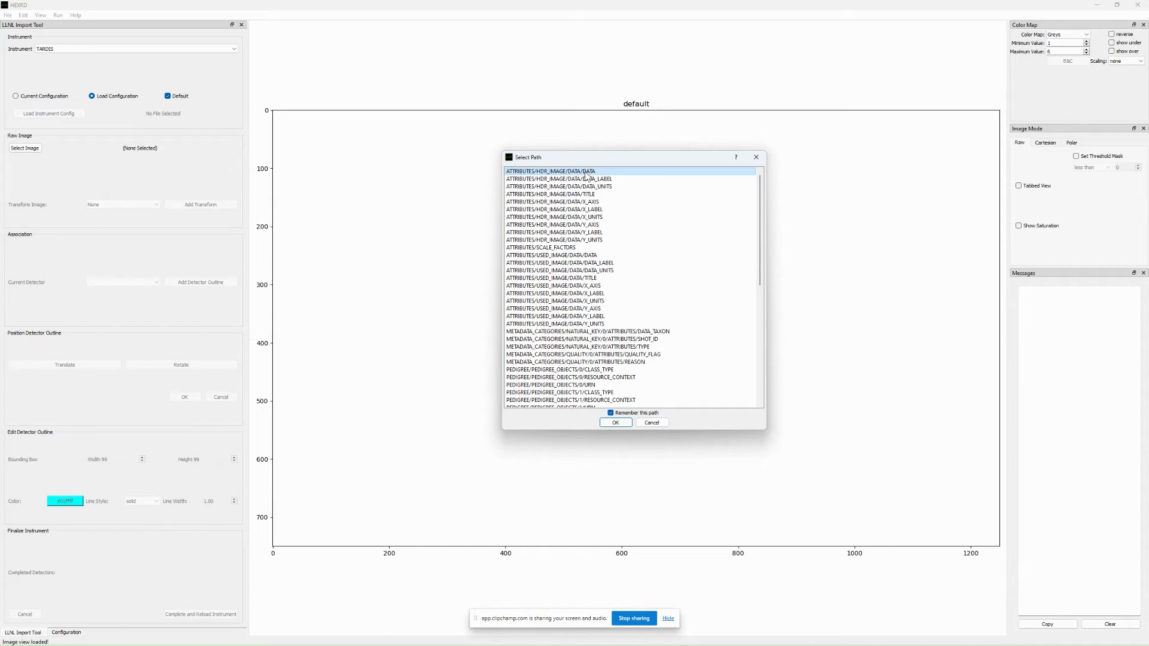
{"action": "left_click", "coordinate": [622, 423]}
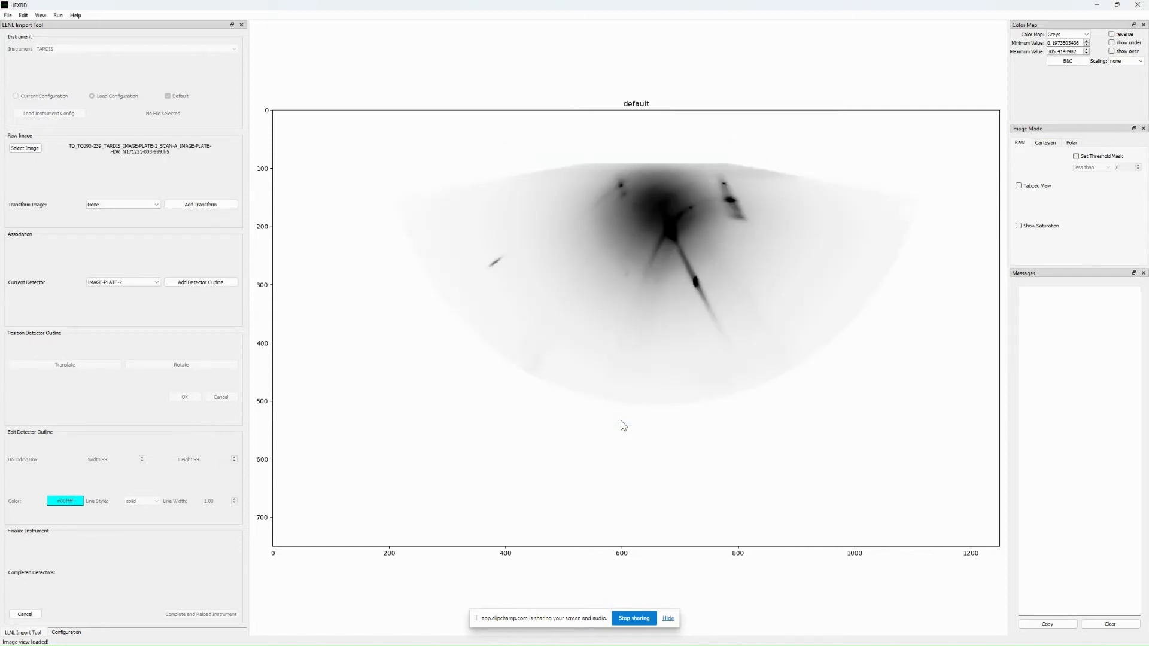
Set the color map scaling to log and add the detector outline for IMAGE-PLATE-2
{"action": "left_click", "coordinate": [1117, 62]}
{"action": "left_click", "coordinate": [1115, 77]}
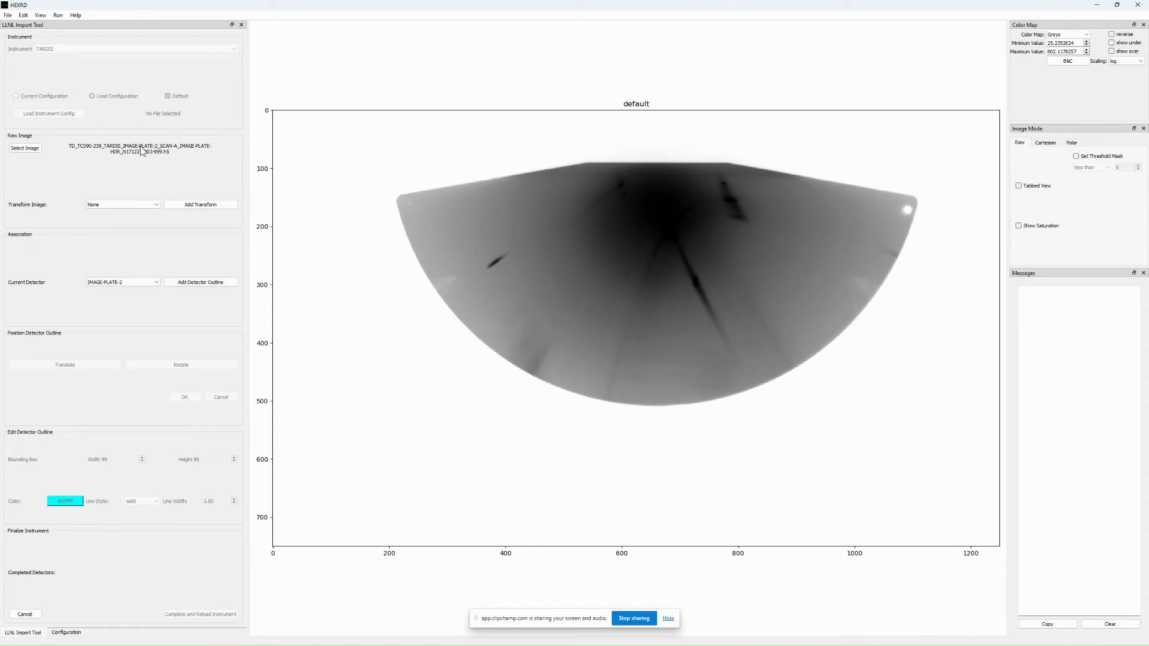
{"action": "left_click", "coordinate": [144, 281]}
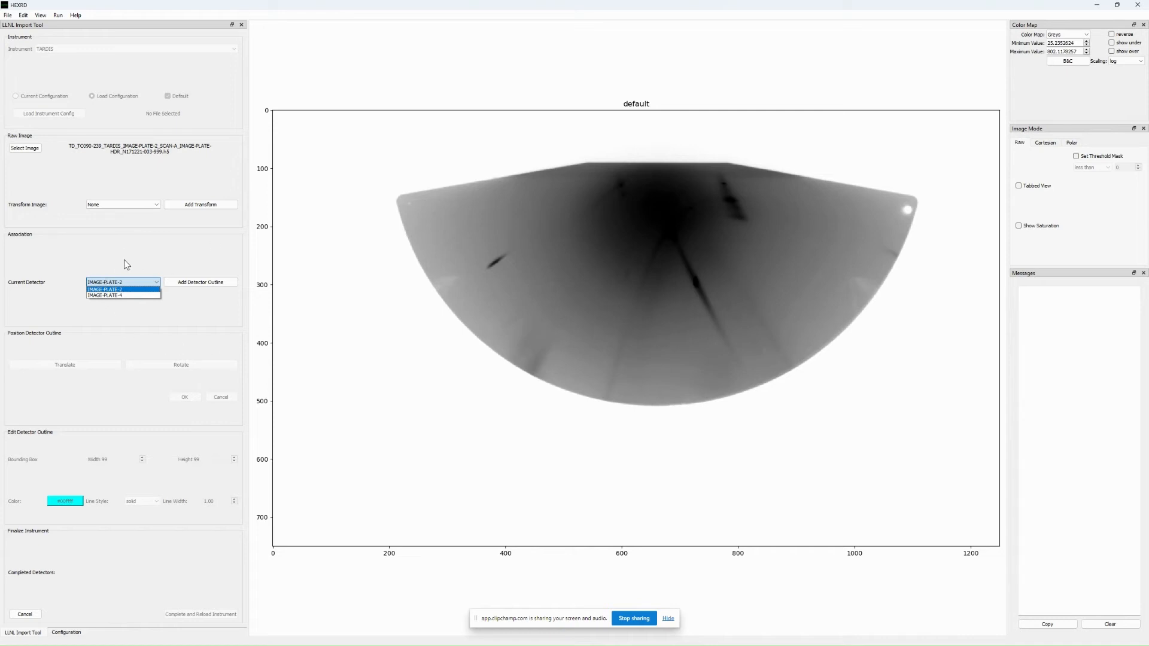
{"action": "left_click", "coordinate": [142, 289]}
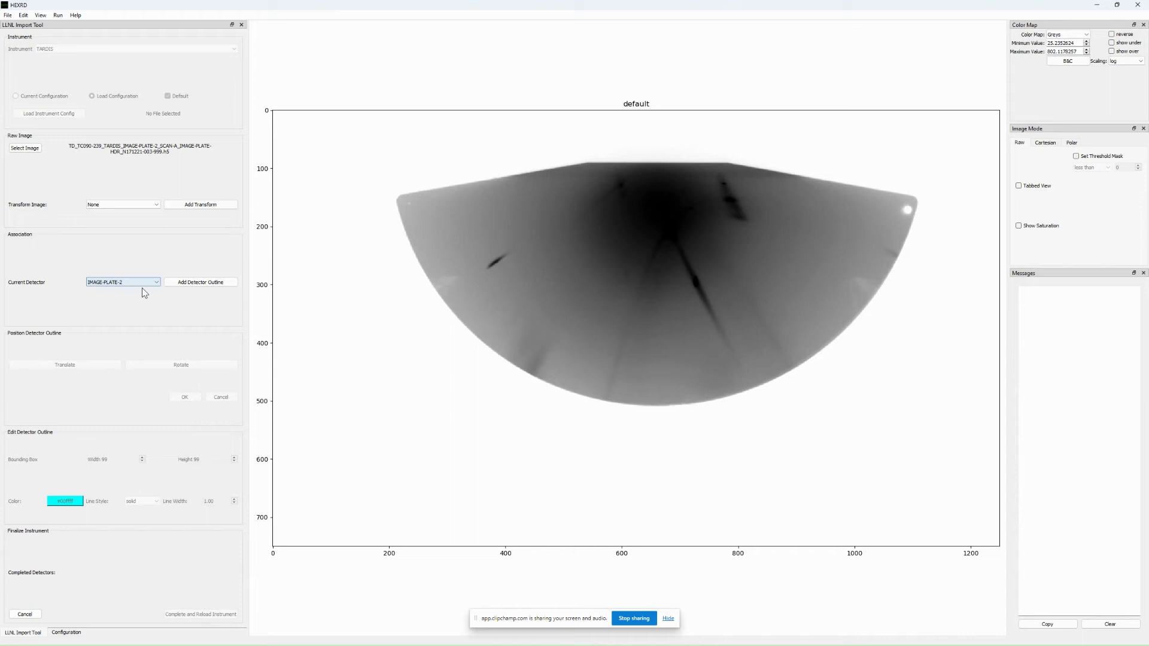
{"action": "left_click", "coordinate": [195, 283]}
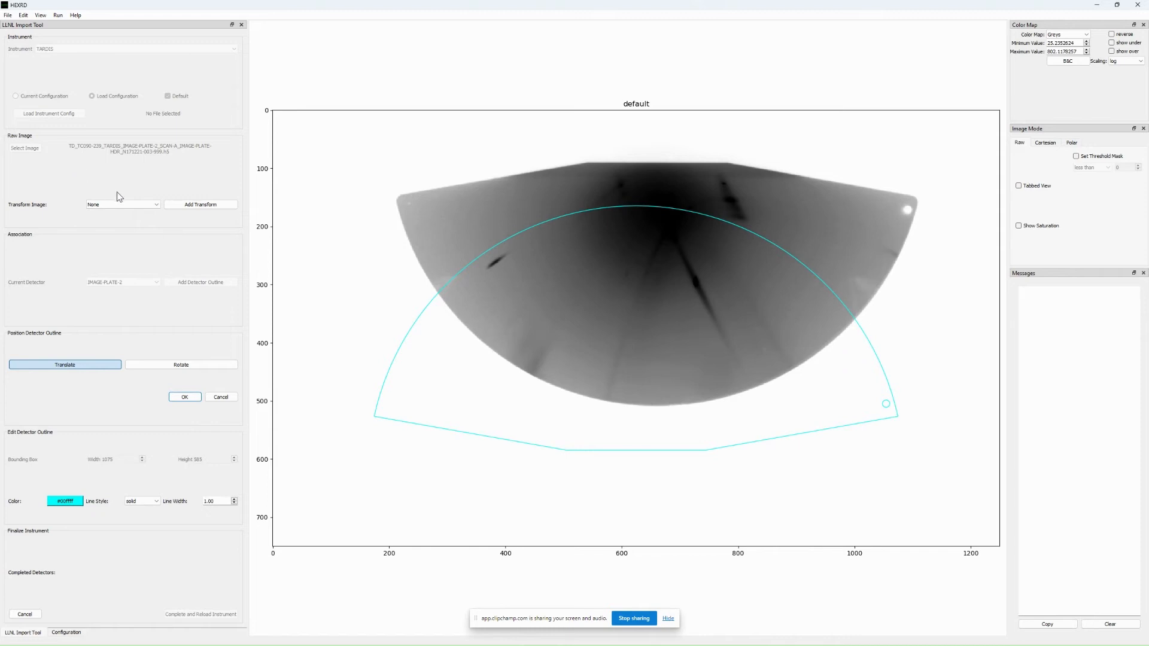
Apply the Mirror about Horizontal transform to the raw image
{"action": "left_click", "coordinate": [156, 206]}
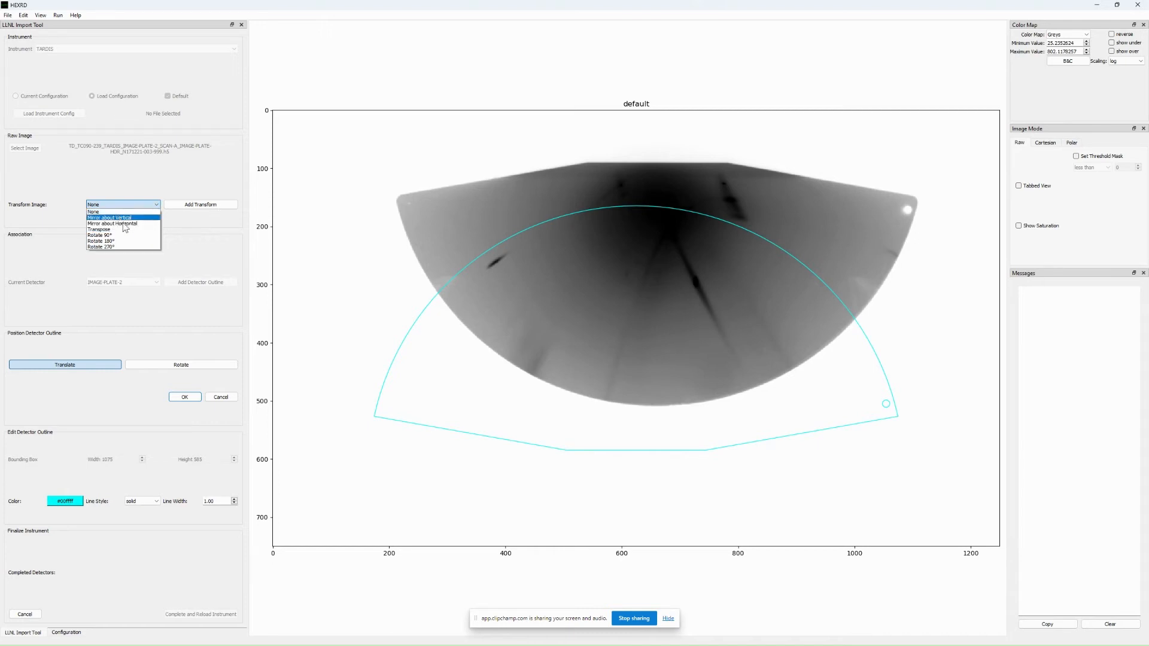
{"action": "left_click", "coordinate": [135, 223]}
{"action": "left_click", "coordinate": [194, 204]}
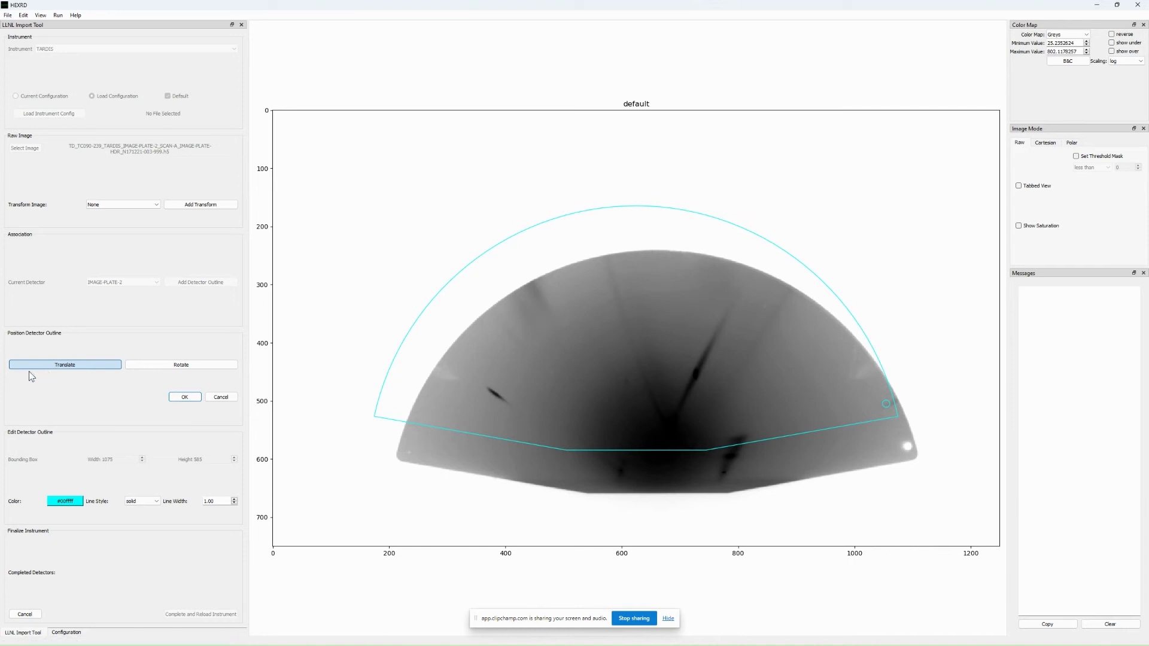
Translate the cyan detector outline so it lines up with the edges and hole of the image plate
{"action": "left_click", "coordinate": [171, 367]}
{"action": "left_click", "coordinate": [111, 367]}
{"action": "left_click_drag", "start_coordinate": [558, 334], "coordinate": [583, 377]}
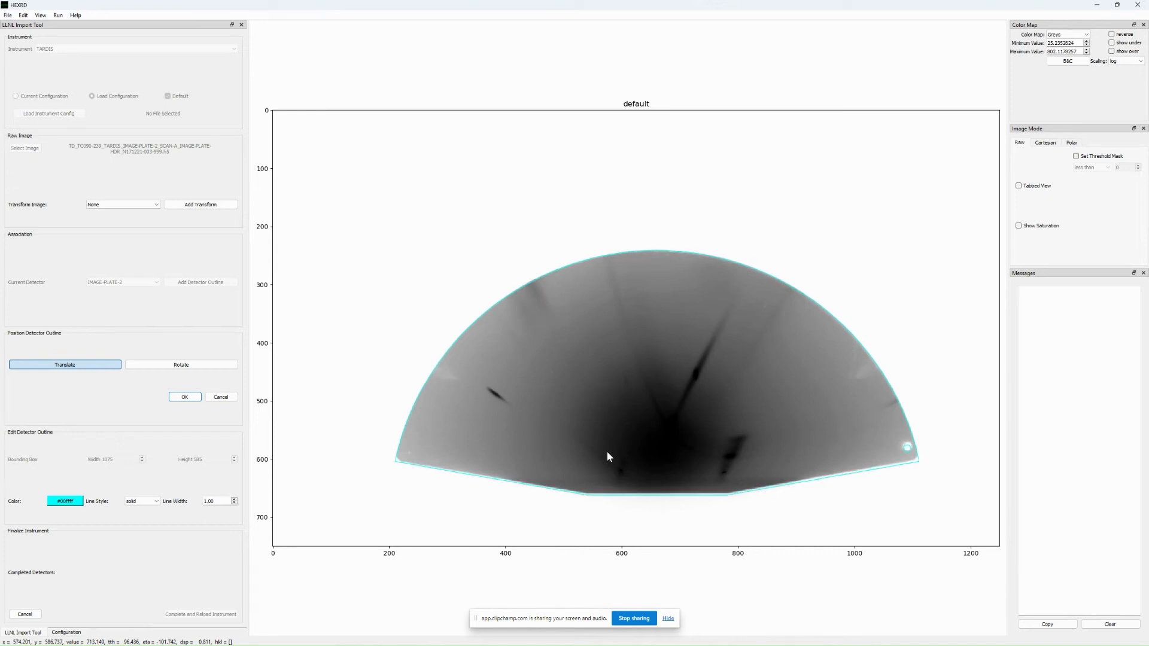
{"action": "left_click", "coordinate": [142, 366]}
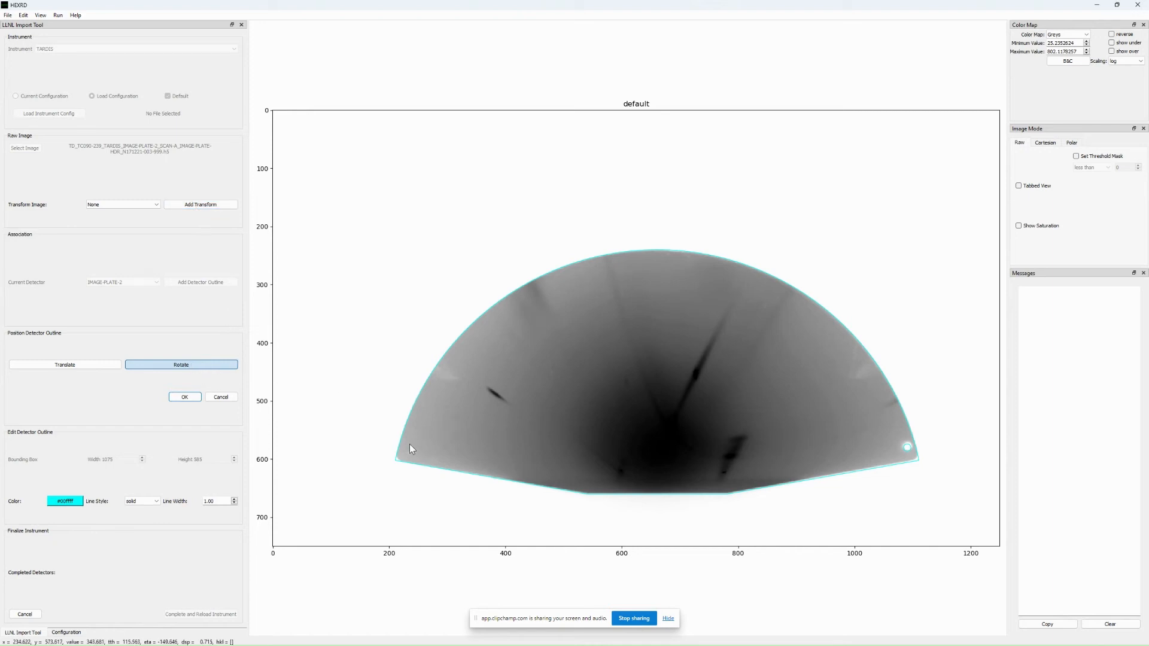
{"action": "left_click_drag", "start_coordinate": [411, 447], "coordinate": [394, 291]}
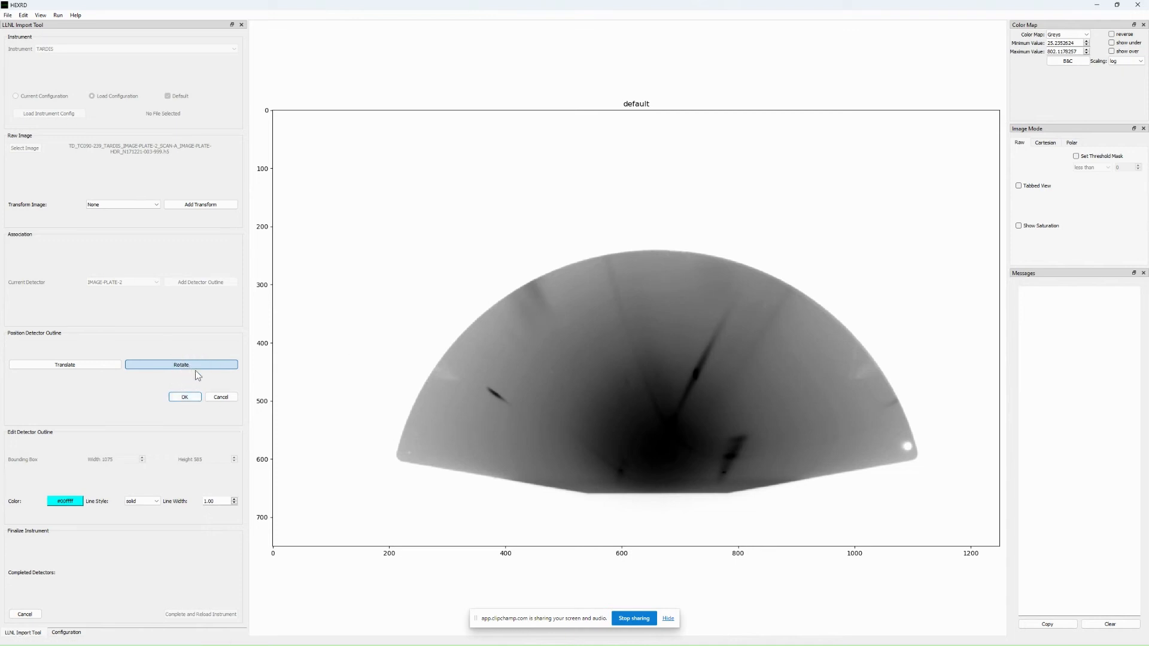
{"action": "left_click", "coordinate": [220, 397]}
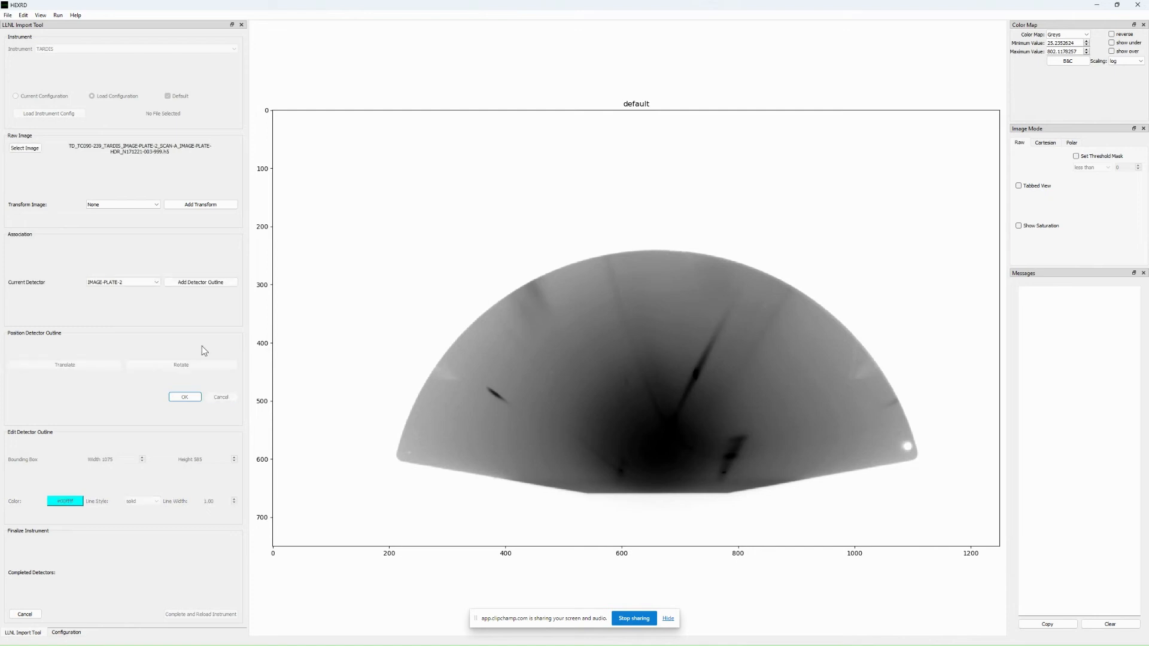
{"action": "left_click", "coordinate": [204, 283]}
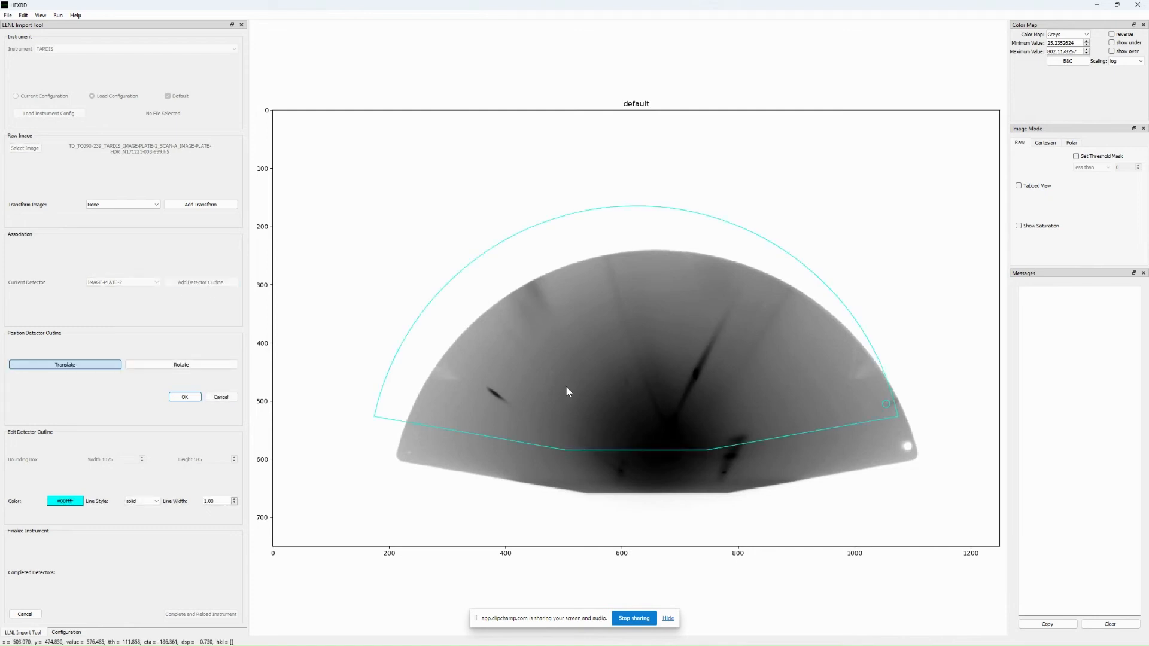
{"action": "left_click_drag", "start_coordinate": [663, 321], "coordinate": [675, 375]}
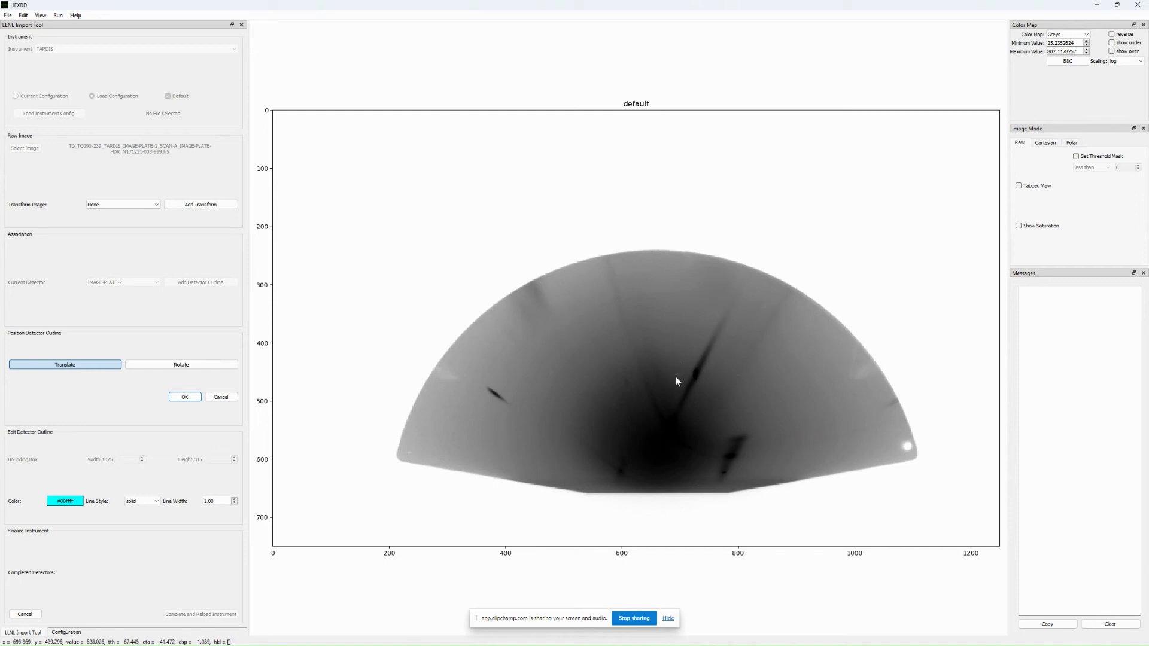
{"action": "left_click", "coordinate": [220, 397]}
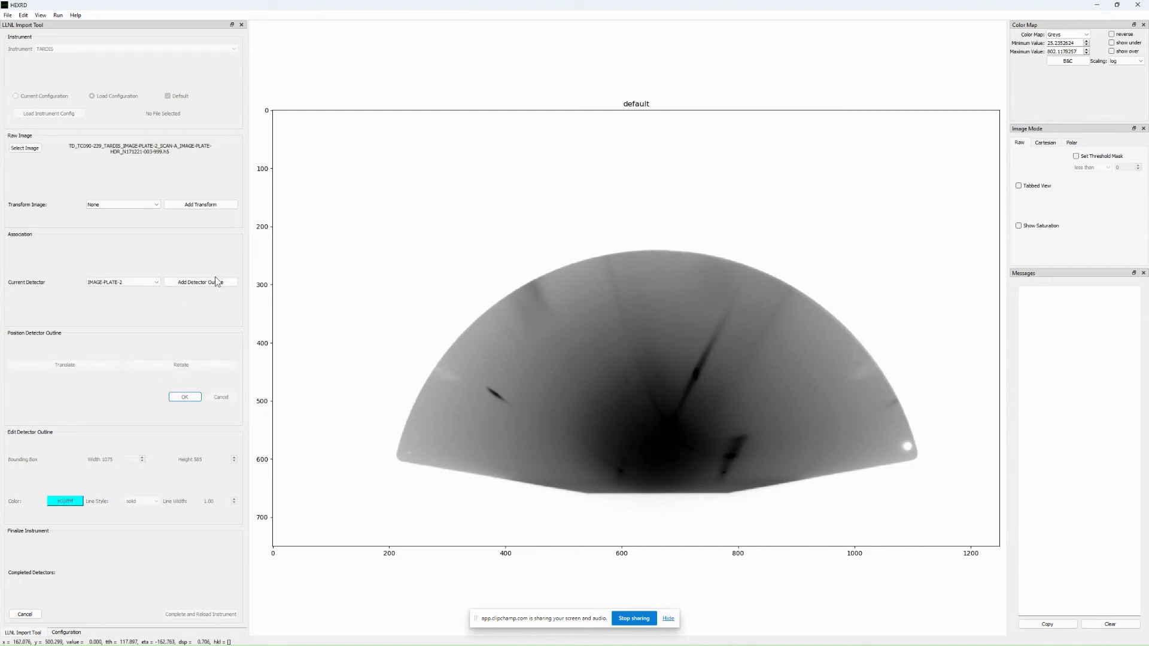
Add the IMAGE-PLATE-2 detector outline again and translate it onto the edges and hole of the image plate
{"action": "left_click", "coordinate": [217, 282]}
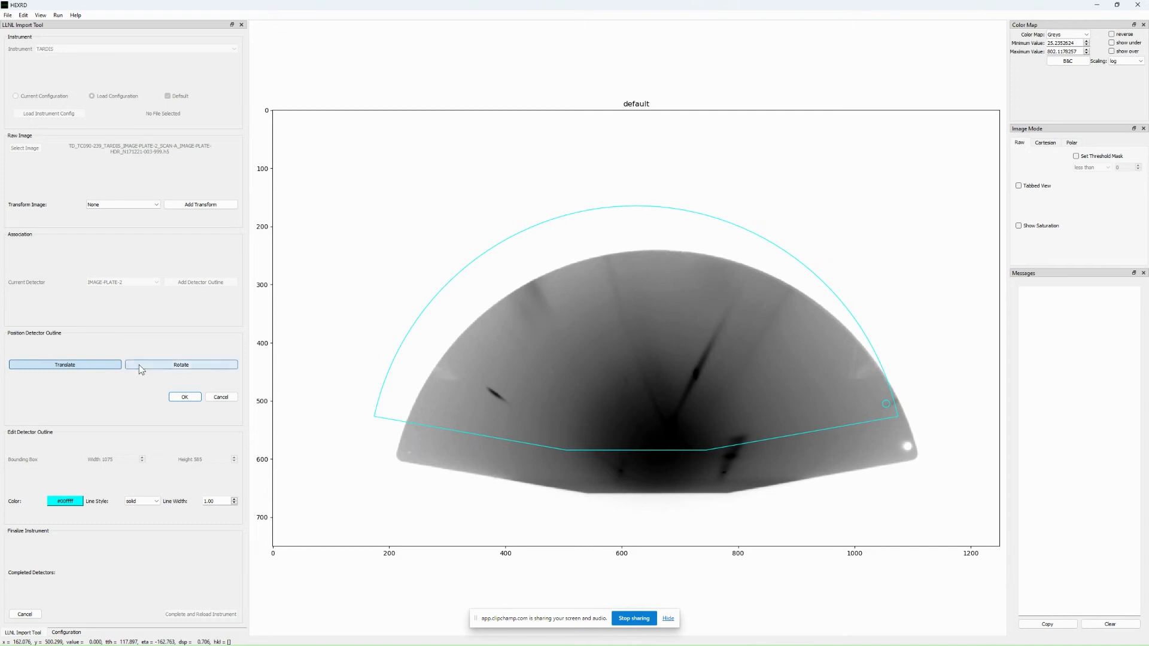
{"action": "left_click", "coordinate": [139, 364]}
{"action": "left_click", "coordinate": [109, 368]}
{"action": "left_click_drag", "start_coordinate": [538, 231], "coordinate": [559, 353]}
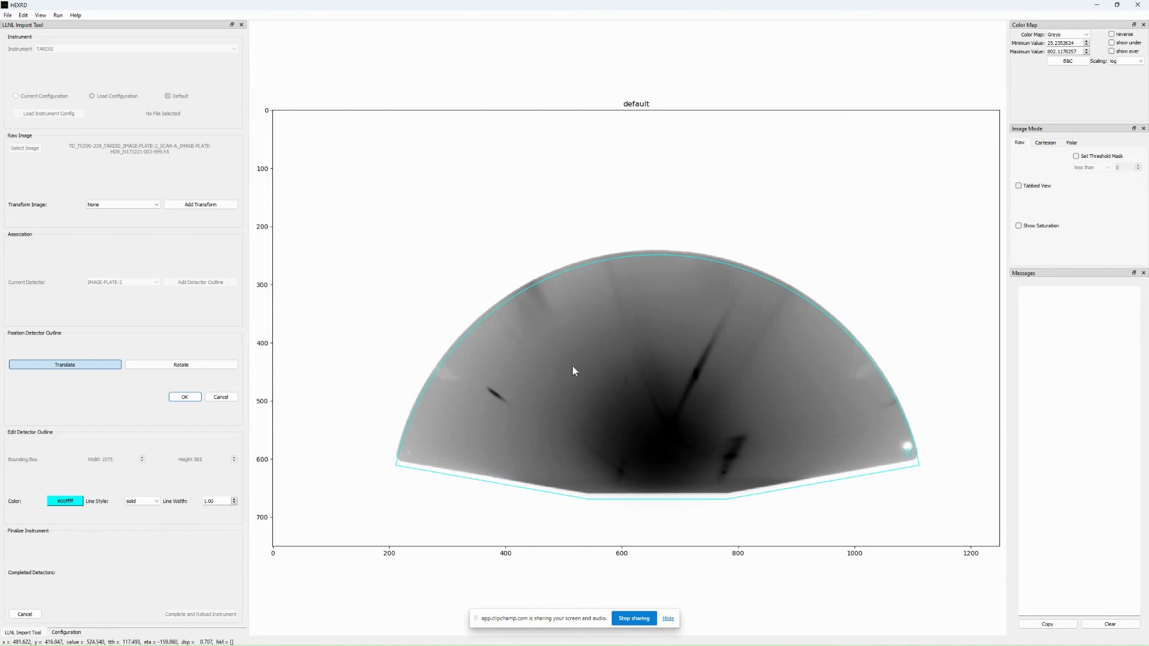
{"action": "key", "text": "Up"}
{"action": "key", "text": "Up"}
{"action": "key", "text": "Up"}
{"action": "key", "text": "Up"}
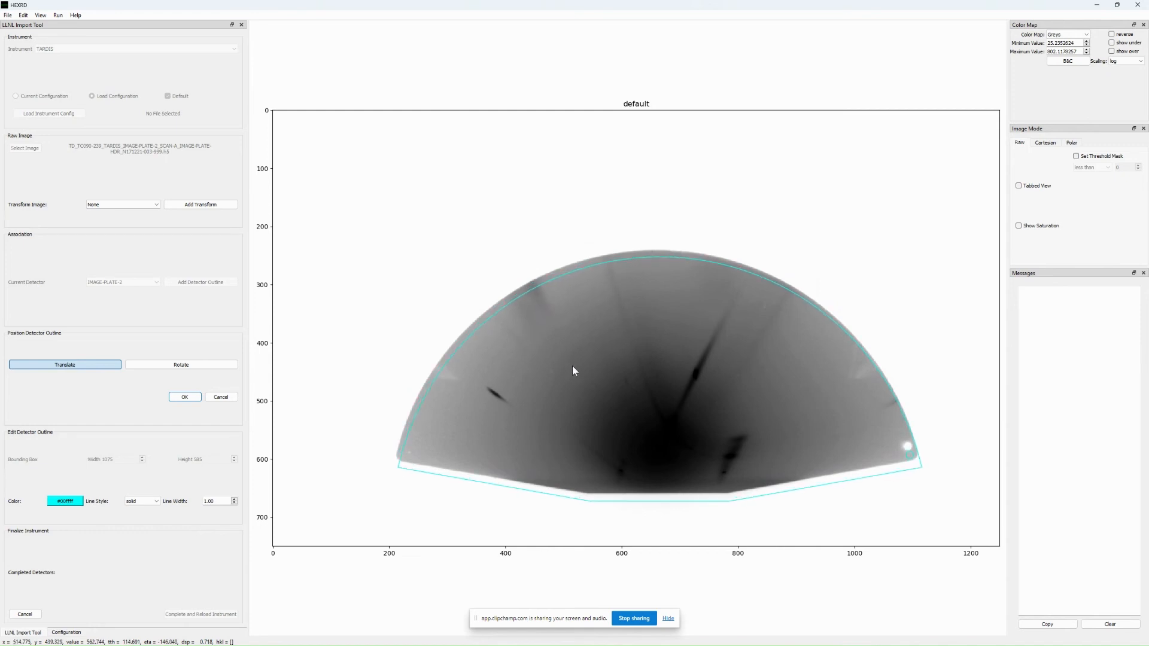
{"action": "key", "text": "Up"}
{"action": "key", "text": "Up"}
{"action": "key", "text": "Up"}
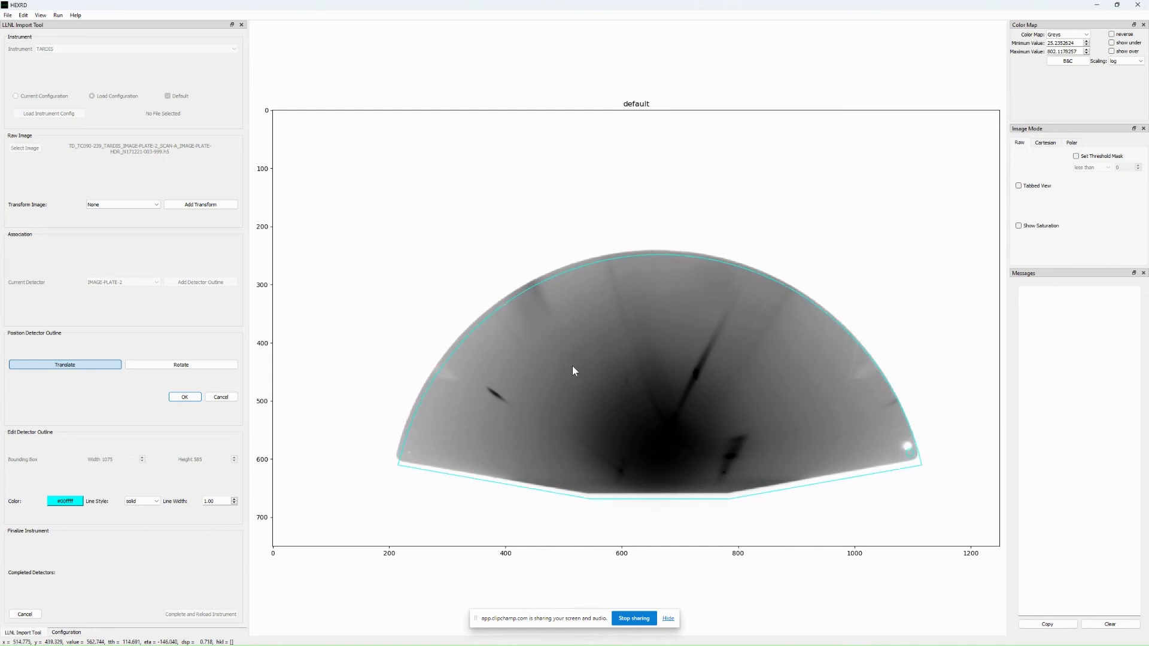
{"action": "key", "text": "Up"}
{"action": "key", "text": "Up"}
{"action": "key", "text": "Up"}
{"action": "key", "text": "Up"}
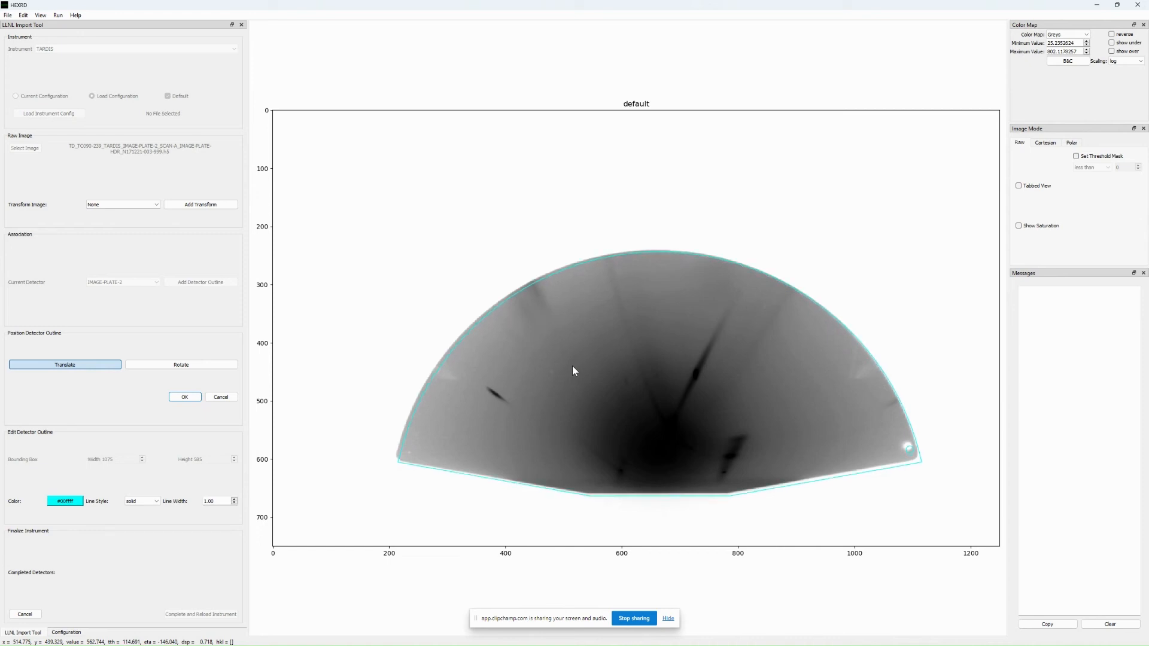
{"action": "key", "text": "Up"}
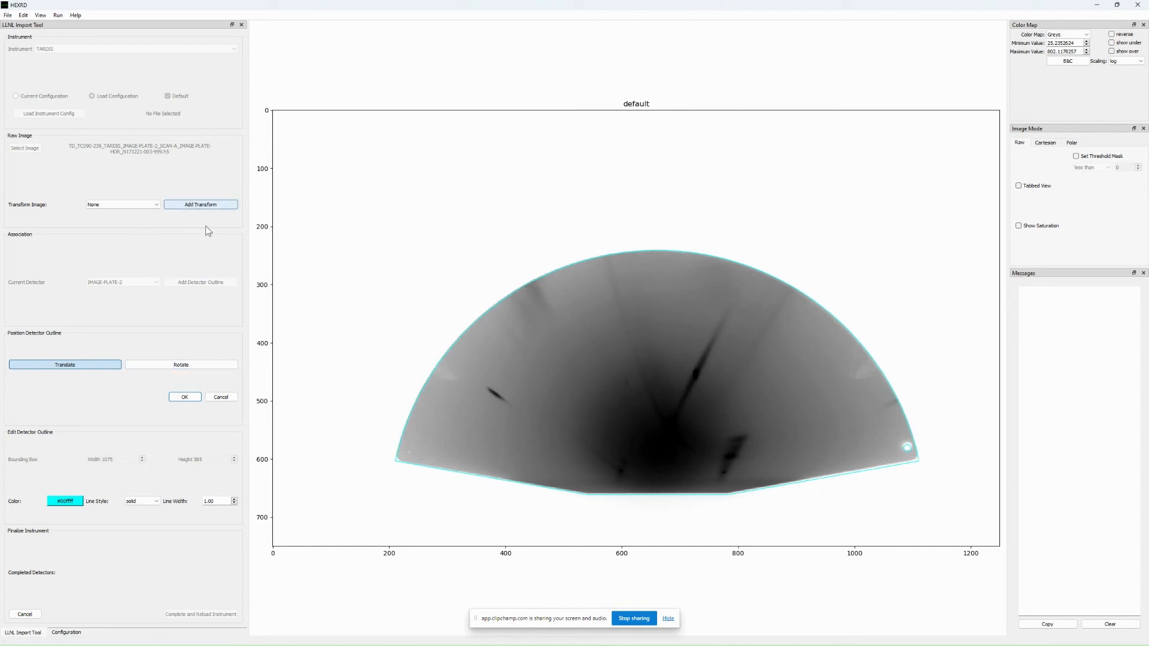
Fine-tune the rotation and position of the IMAGE-PLATE-2 outline against the plate edges and accept the alignment
{"action": "left_click", "coordinate": [182, 364]}
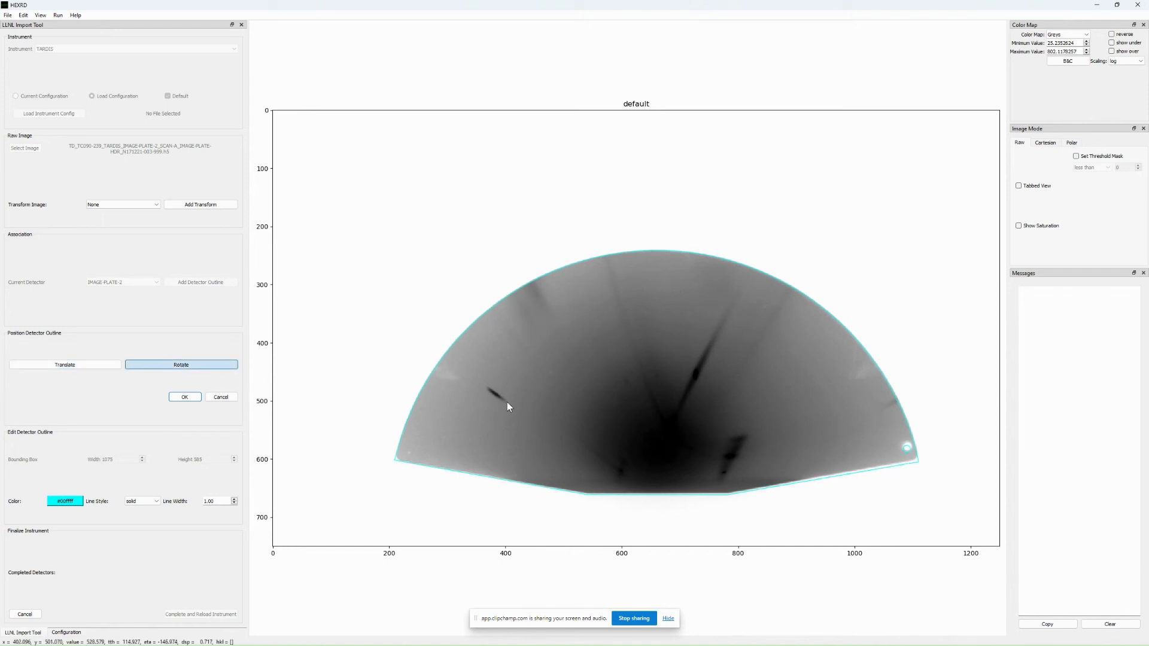
{"action": "key", "text": "Right"}
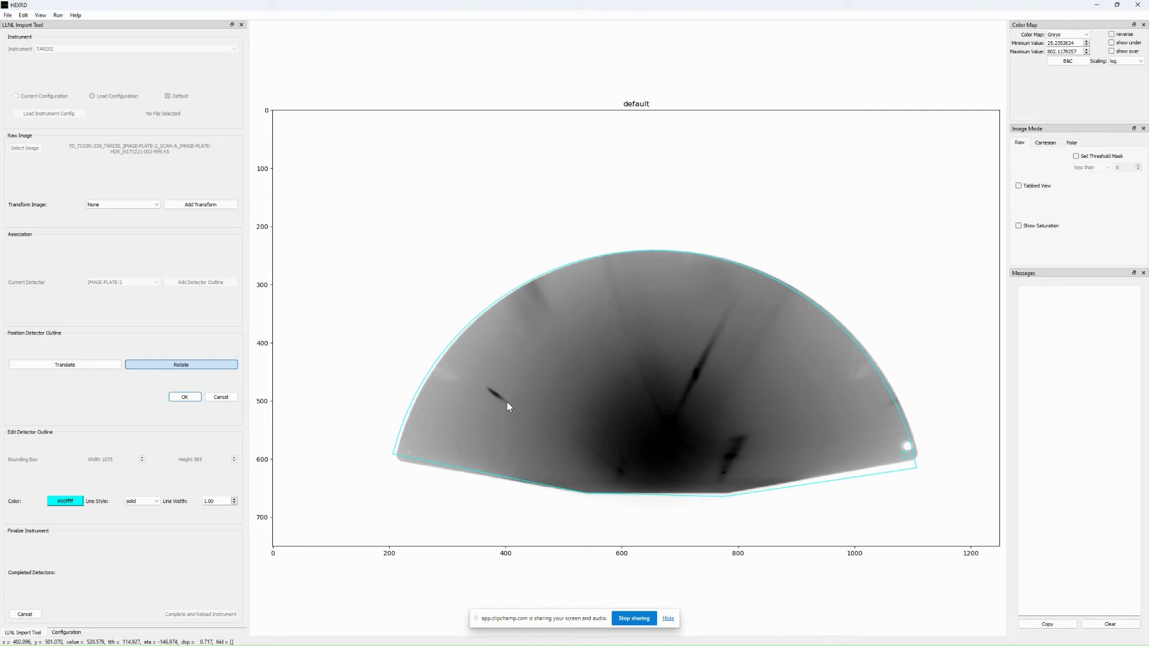
{"action": "key", "text": "Left"}
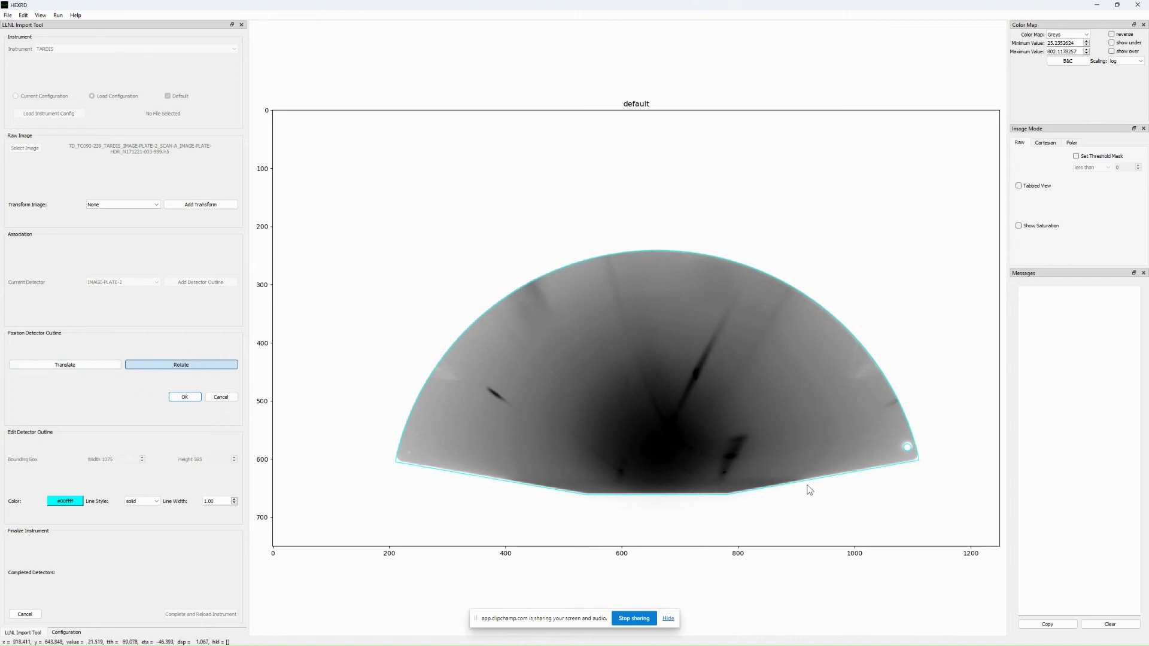
{"action": "left_click", "coordinate": [90, 365]}
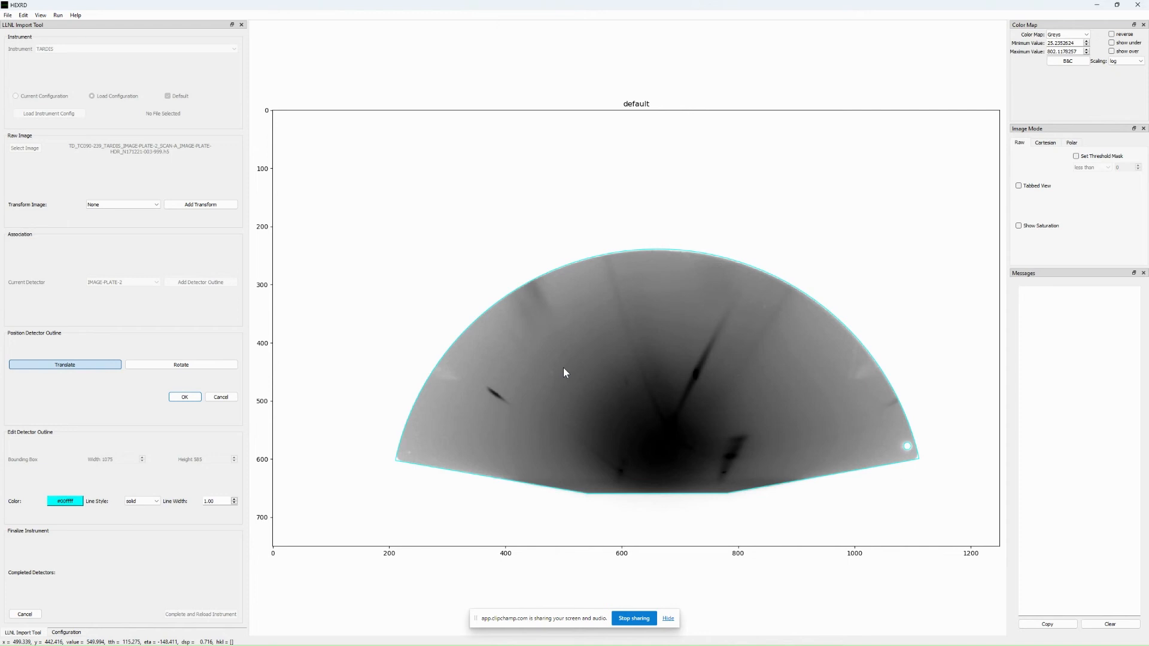
{"action": "key", "text": "Down"}
{"action": "left_click", "coordinate": [187, 396]}
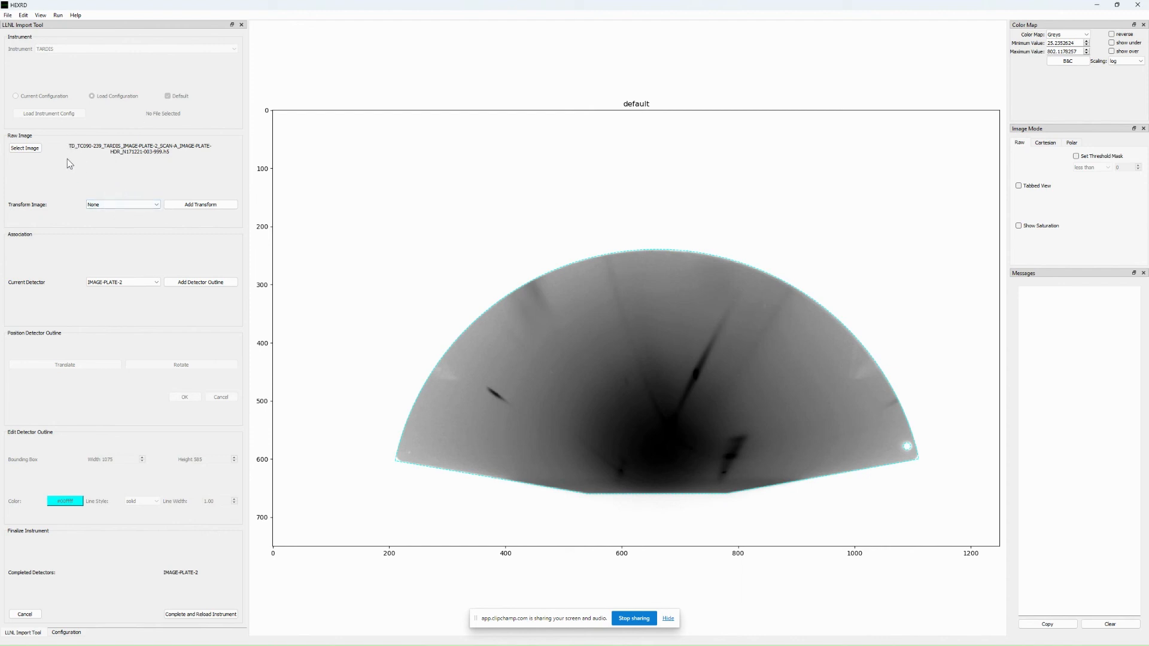
Load the raw image TD_TC090-239_TARDIS_IMAGE-PLATE-4_SCAN-A_IMAGE-PLATE-HDR_N171221-003-999.h5 with the Mirror about Vertical transform
{"action": "left_click", "coordinate": [32, 149]}
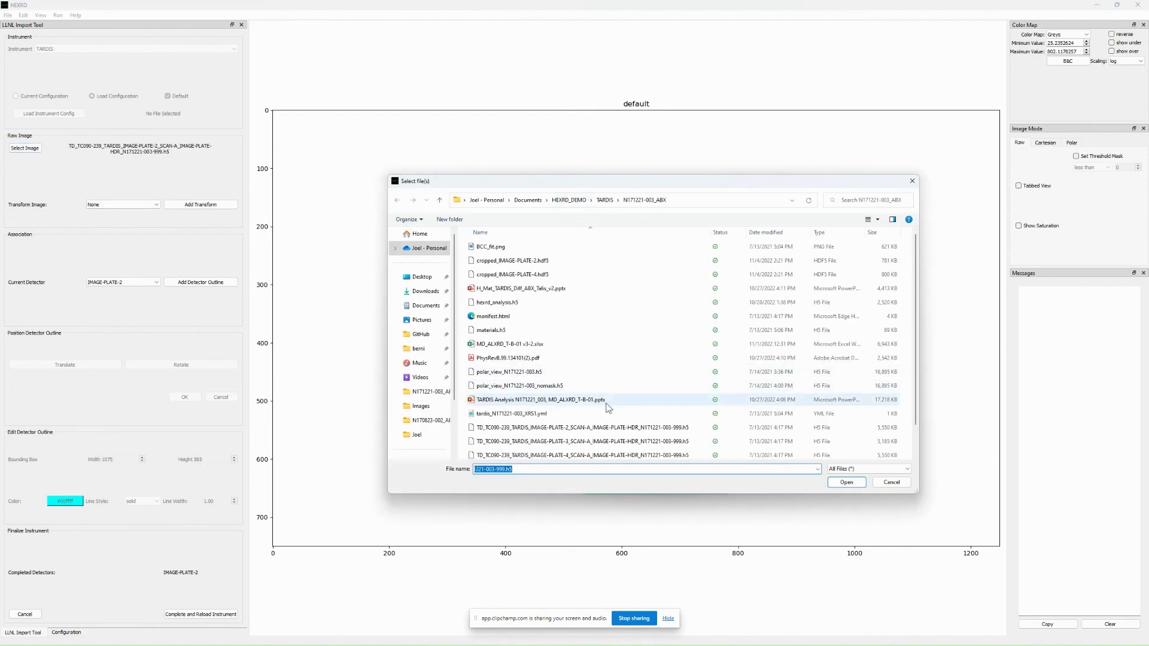
{"action": "double_click", "coordinate": [626, 453]}
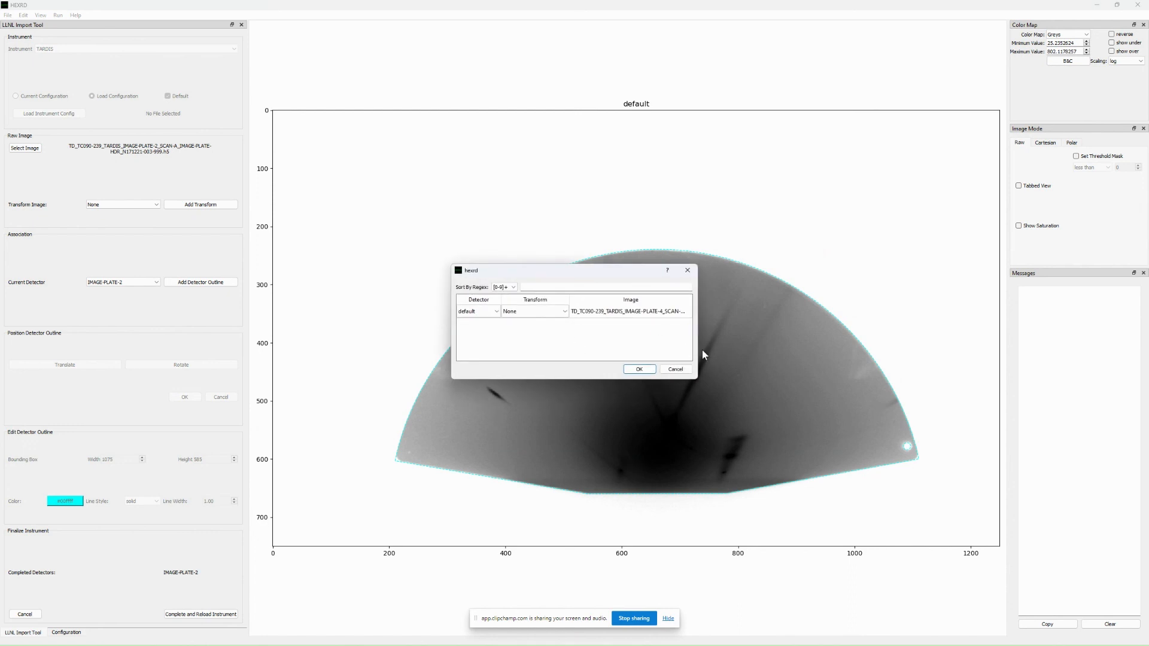
{"action": "left_click_drag", "start_coordinate": [698, 353], "coordinate": [865, 353]}
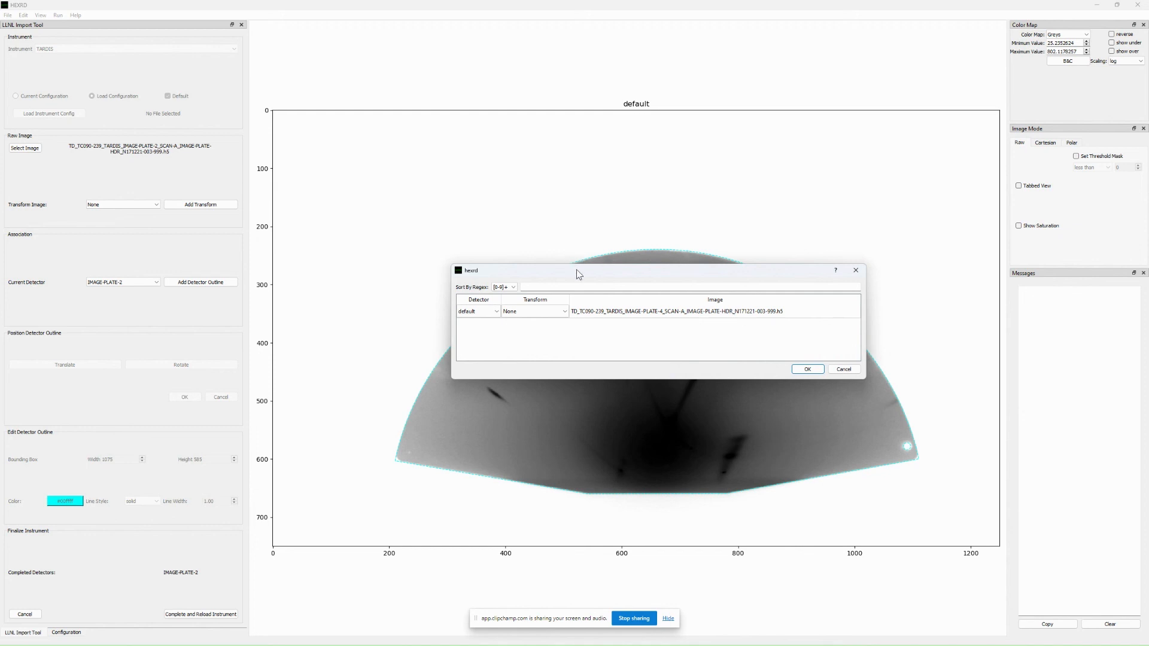
{"action": "left_click_drag", "start_coordinate": [576, 269], "coordinate": [543, 161]}
{"action": "left_click", "coordinate": [504, 206]}
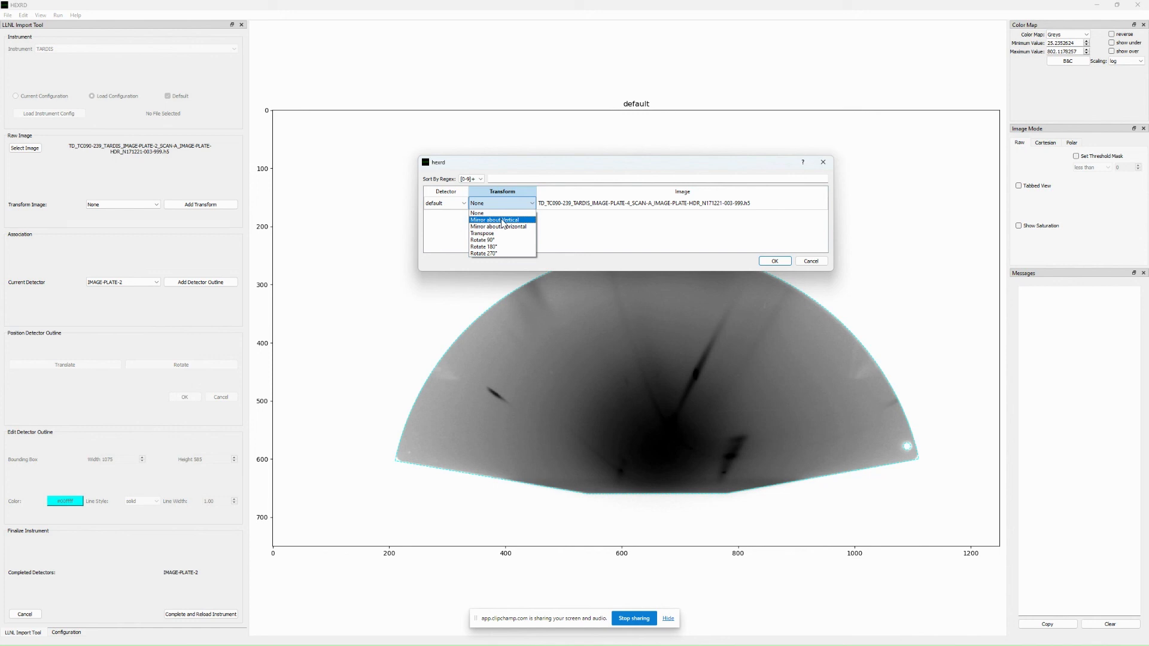
{"action": "left_click", "coordinate": [503, 221]}
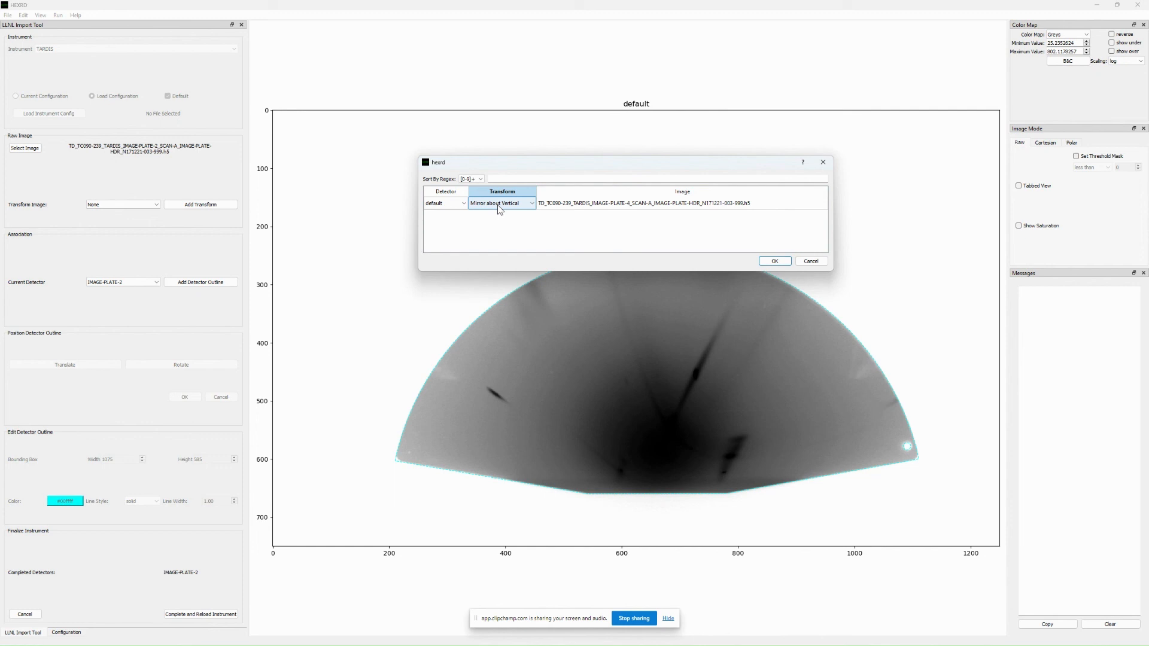
{"action": "left_click", "coordinate": [772, 262]}
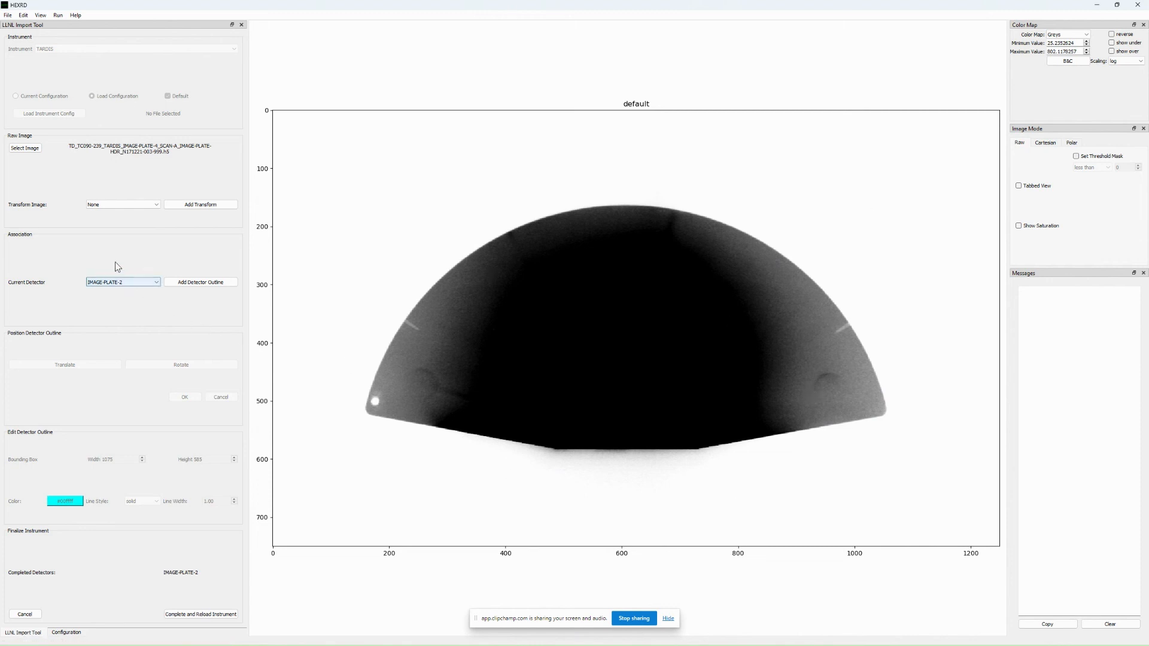
Add the detector outline for IMAGE-PLATE-4 and translate it onto the edges and hole of the image plate
{"action": "left_click", "coordinate": [141, 282]}
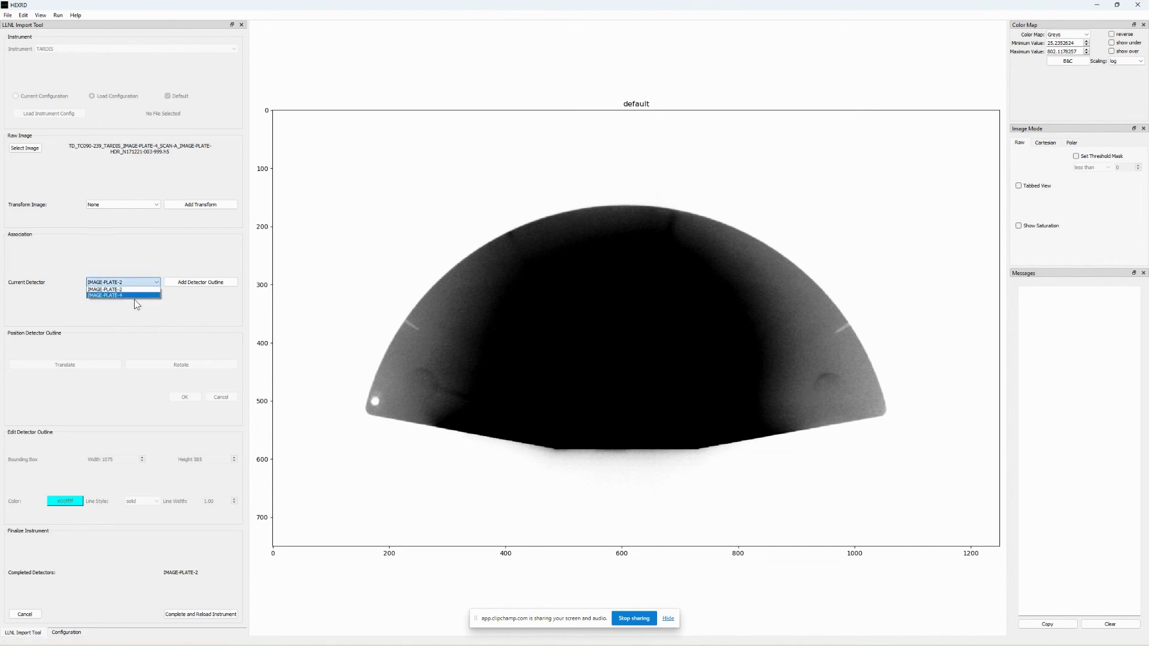
{"action": "left_click", "coordinate": [124, 296]}
{"action": "left_click", "coordinate": [197, 284]}
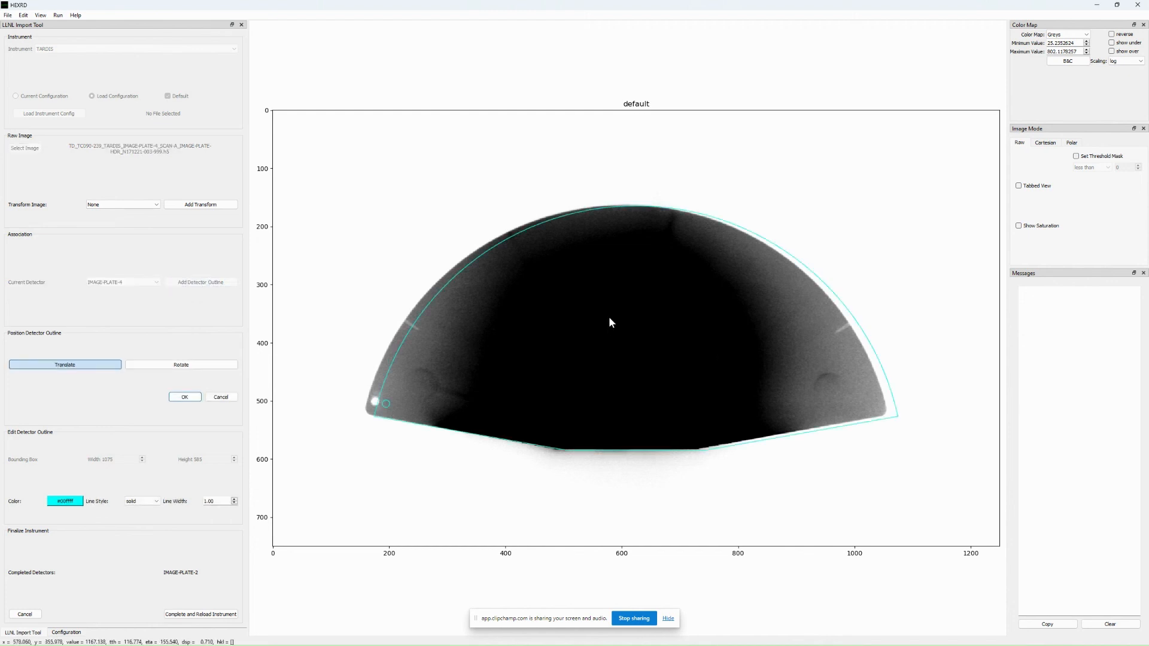
{"action": "mouse_move", "coordinate": [595, 332]}
{"action": "left_mouse_down"}
{"action": "mouse_move", "coordinate": [589, 303]}
{"action": "mouse_move", "coordinate": [602, 321]}
{"action": "left_mouse_up"}
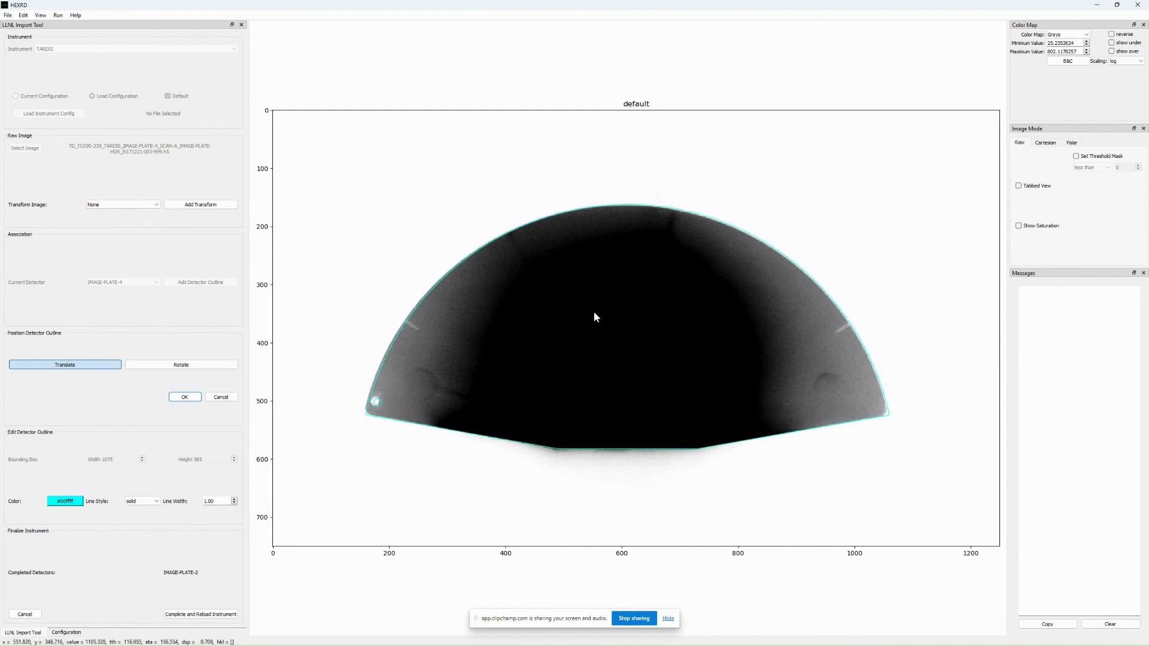
Finish aligning the IMAGE-PLATE-4 outline with small rotation and translation adjustments, and complete and reload the instrument
{"action": "left_click", "coordinate": [181, 365]}
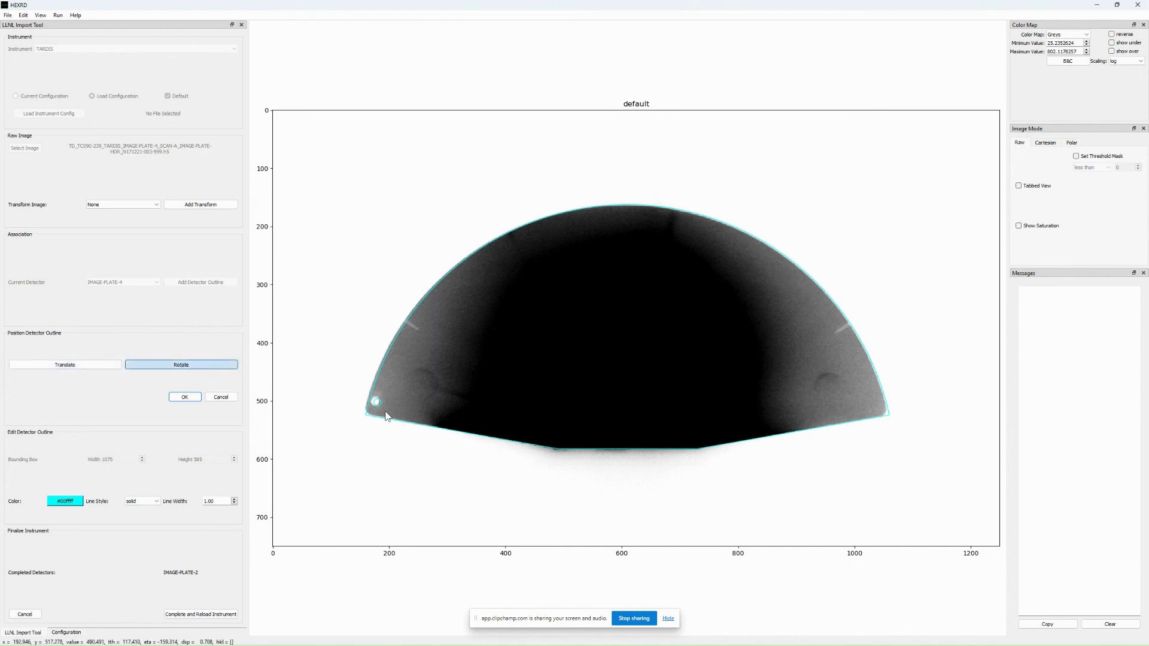
{"action": "left_click_drag", "start_coordinate": [385, 416], "coordinate": [336, 434]}
{"action": "left_click", "coordinate": [92, 363]}
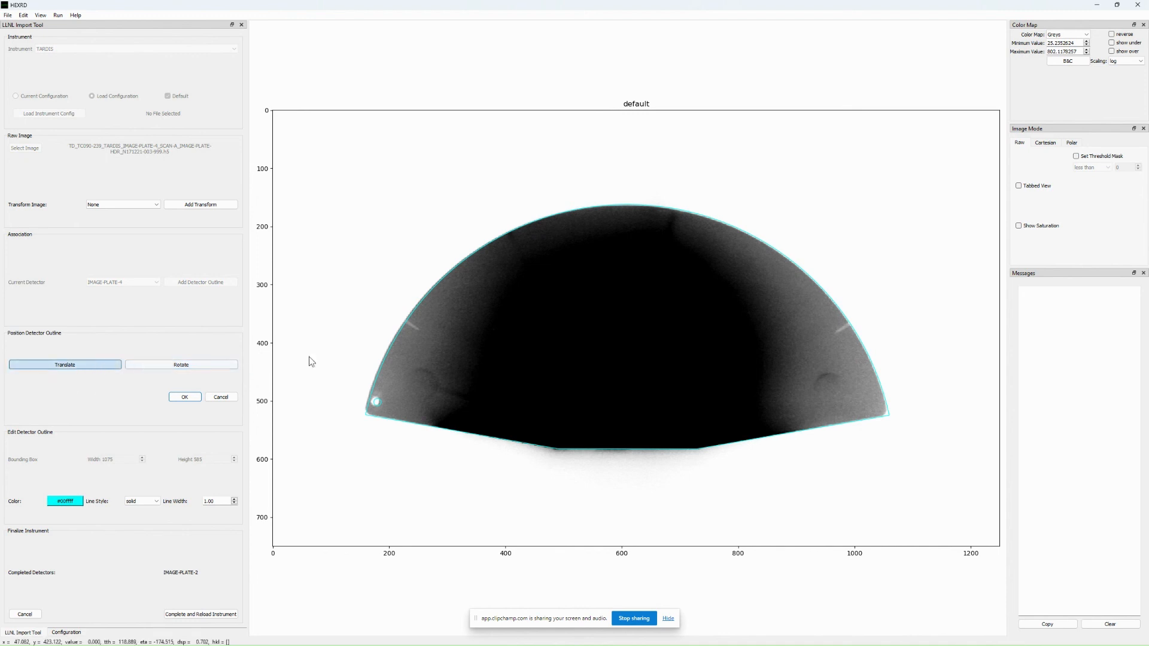
{"action": "key", "text": "Left"}
{"action": "key", "text": "Left"}
{"action": "key", "text": "Left"}
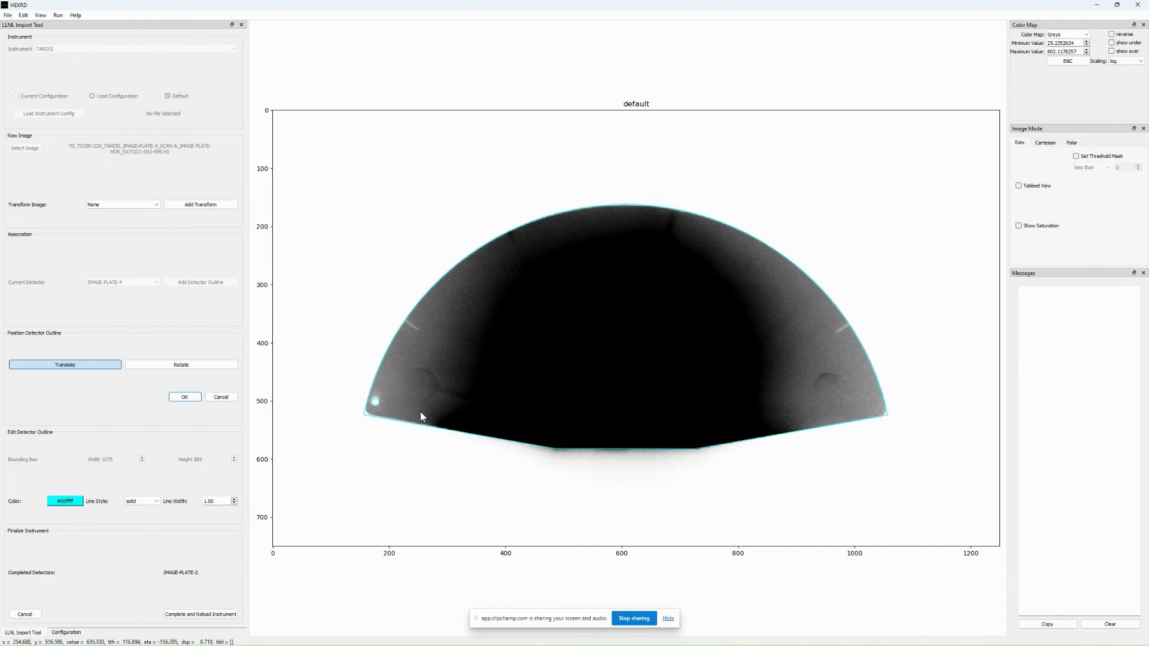
{"action": "left_click", "coordinate": [185, 397]}
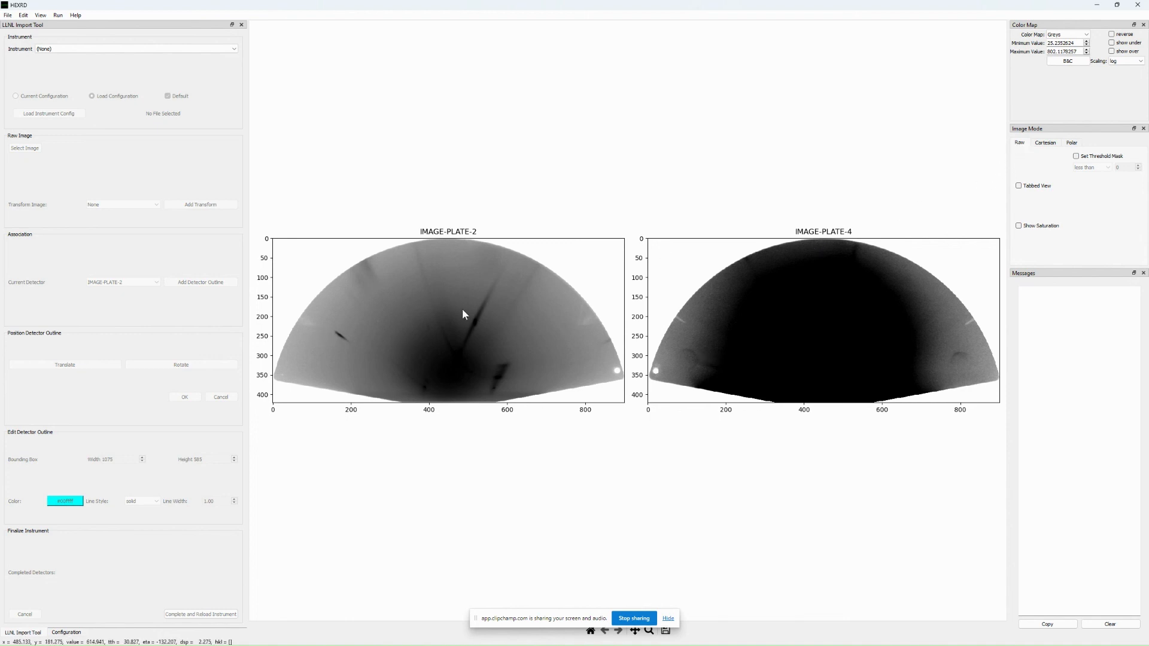
Enable the tabbed view and adjust the color range with automatic limits, raising the maximum to about 905
{"action": "left_click", "coordinate": [1034, 188]}
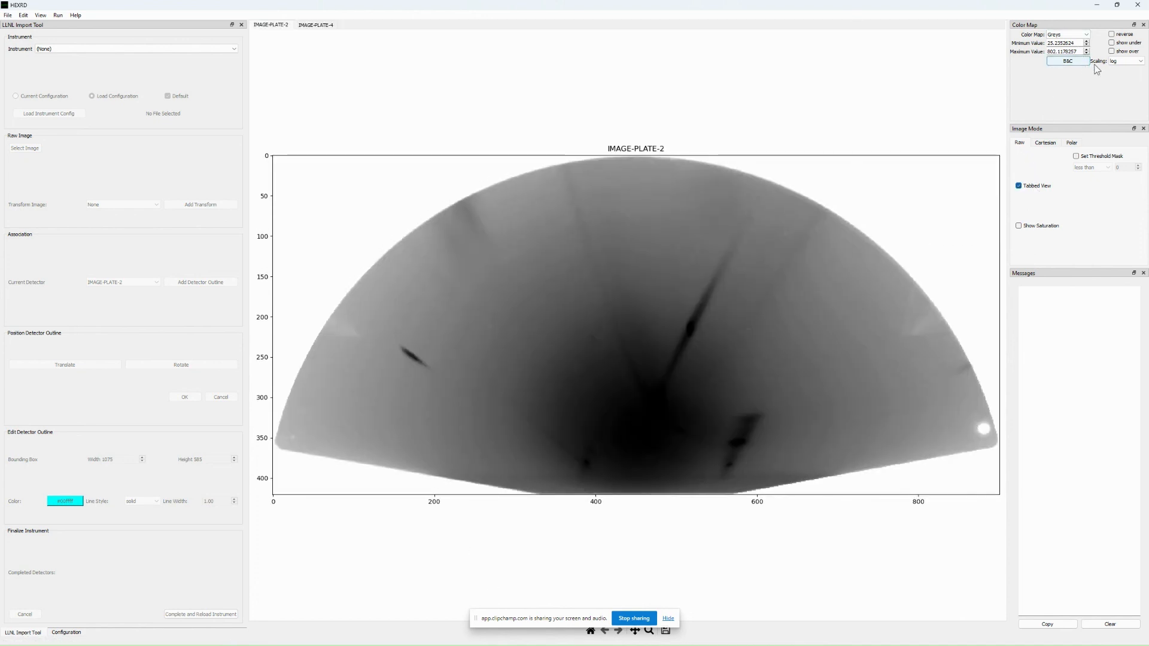
{"action": "left_click", "coordinate": [1068, 61]}
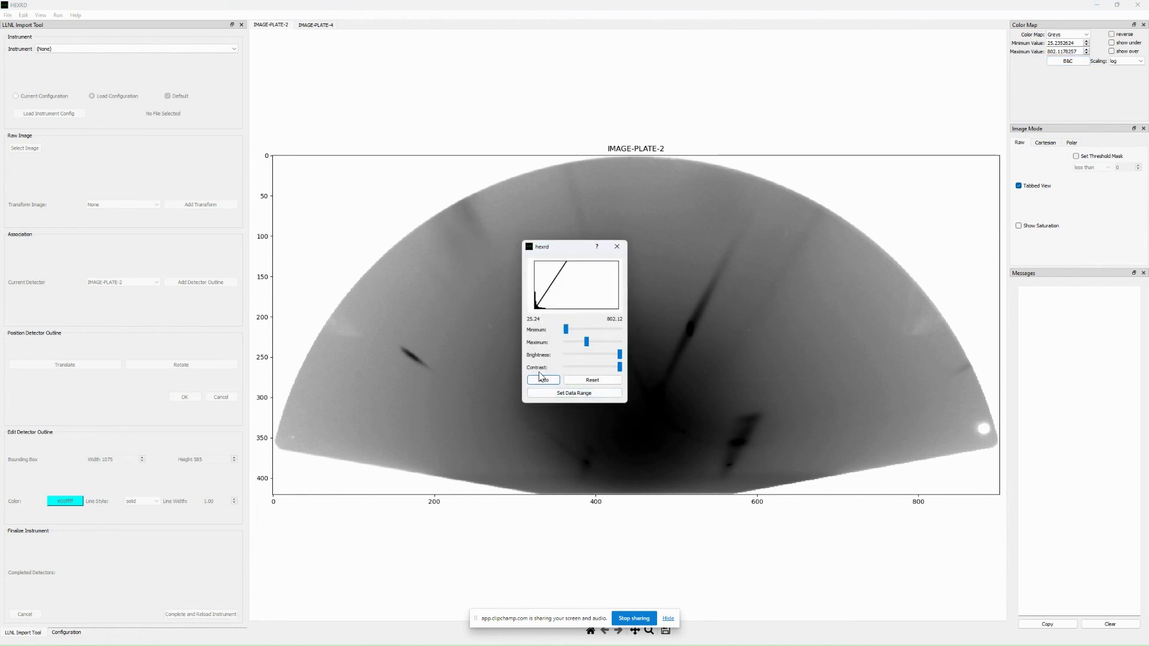
{"action": "left_click", "coordinate": [543, 381]}
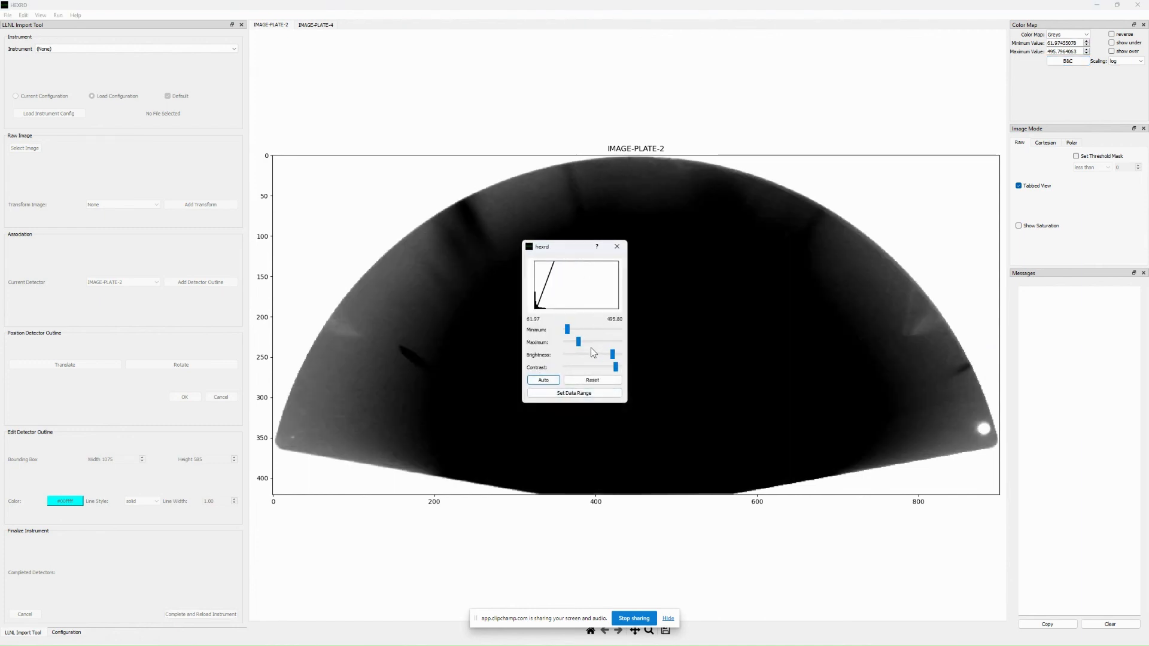
{"action": "left_click_drag", "start_coordinate": [579, 341], "coordinate": [590, 342]}
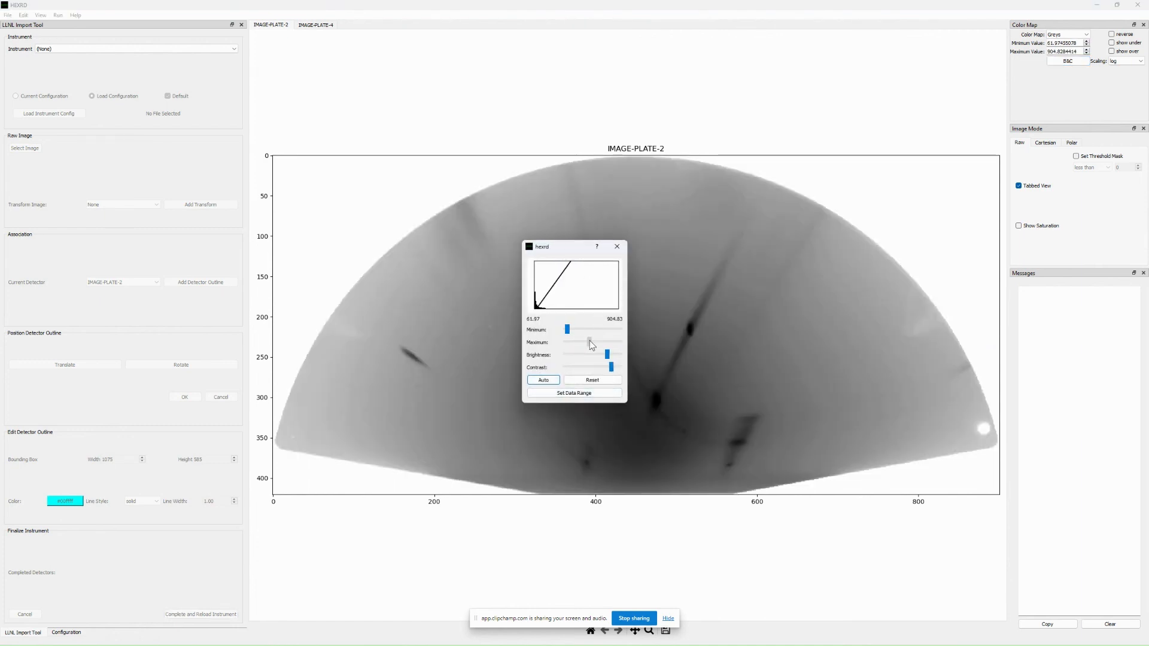
{"action": "left_click_drag", "start_coordinate": [559, 249], "coordinate": [954, 400]}
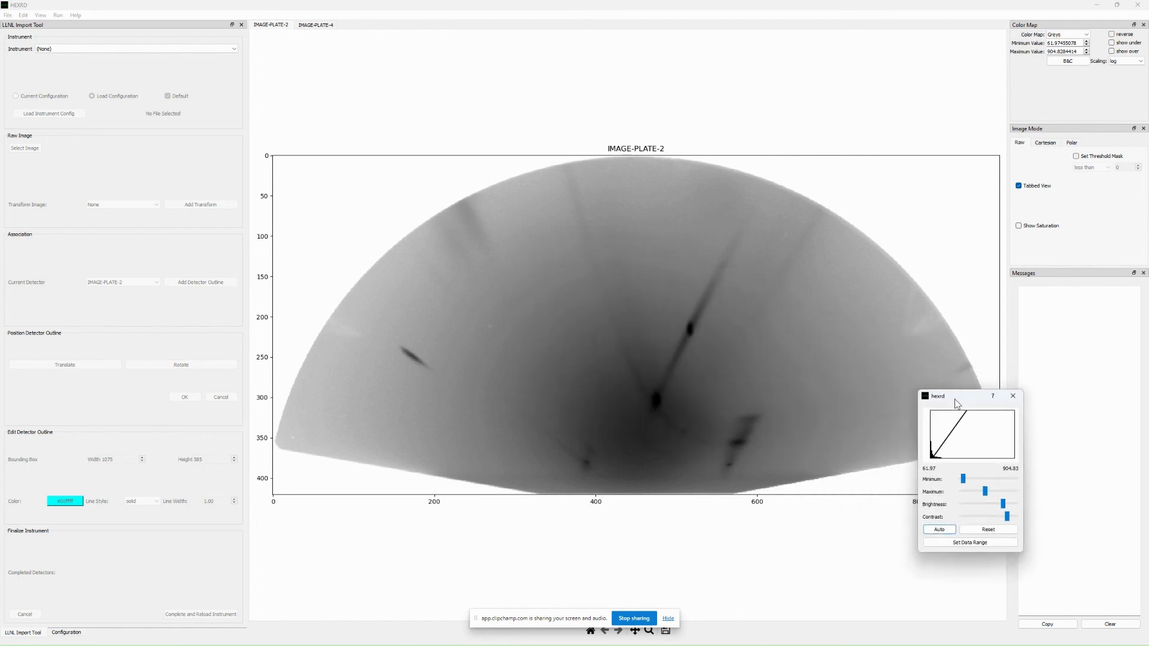
{"action": "left_click", "coordinate": [1018, 405]}
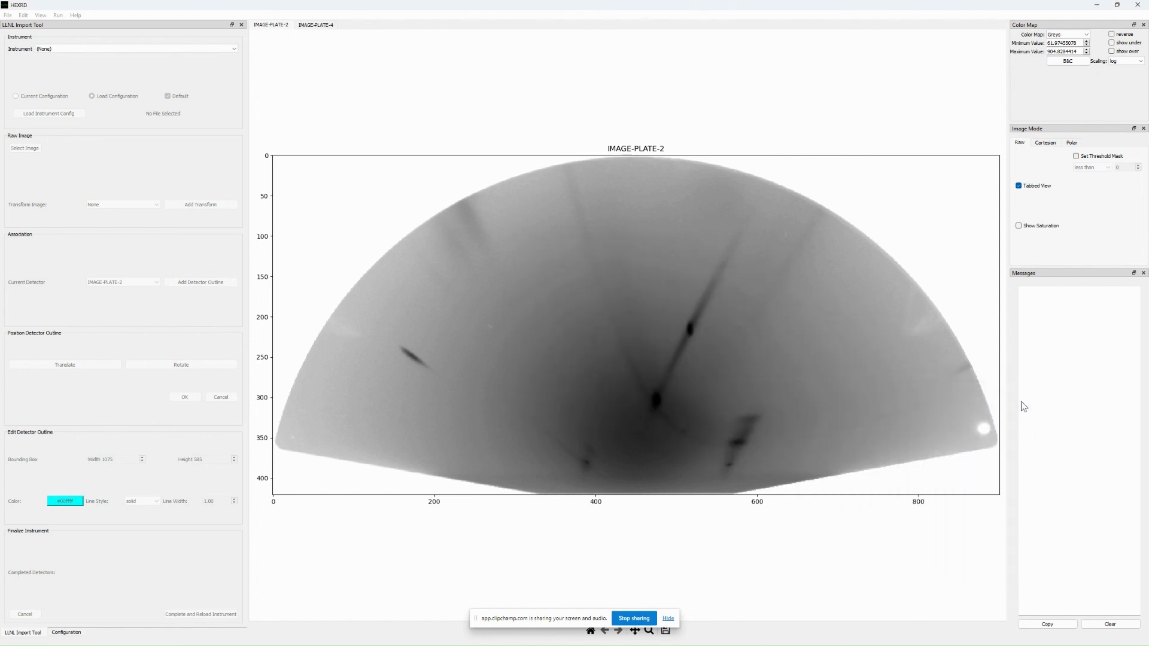